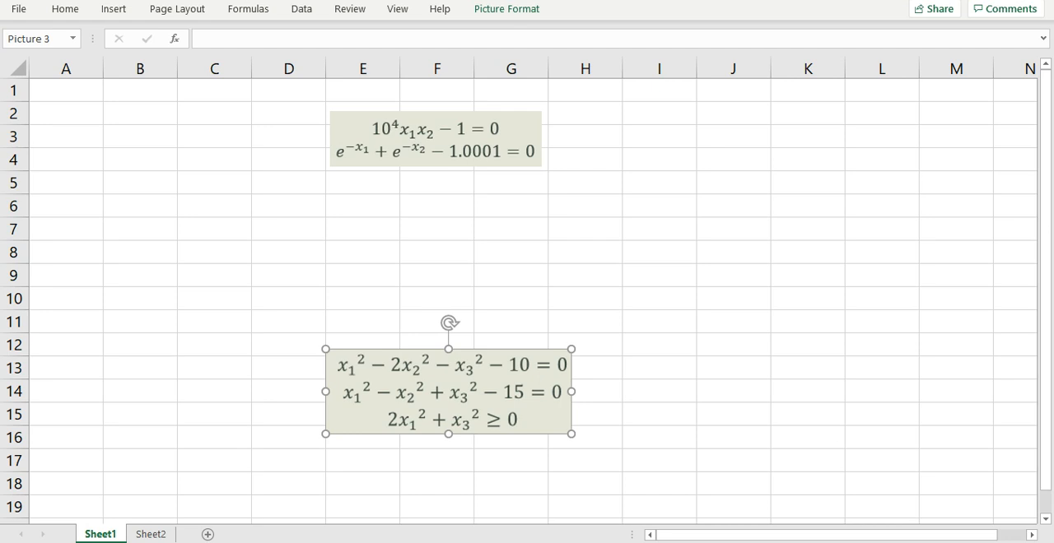
Step: Enter the first equation of the two-equation system in cell A2 as =10^4*x1*x2-1
left_click(66, 113)
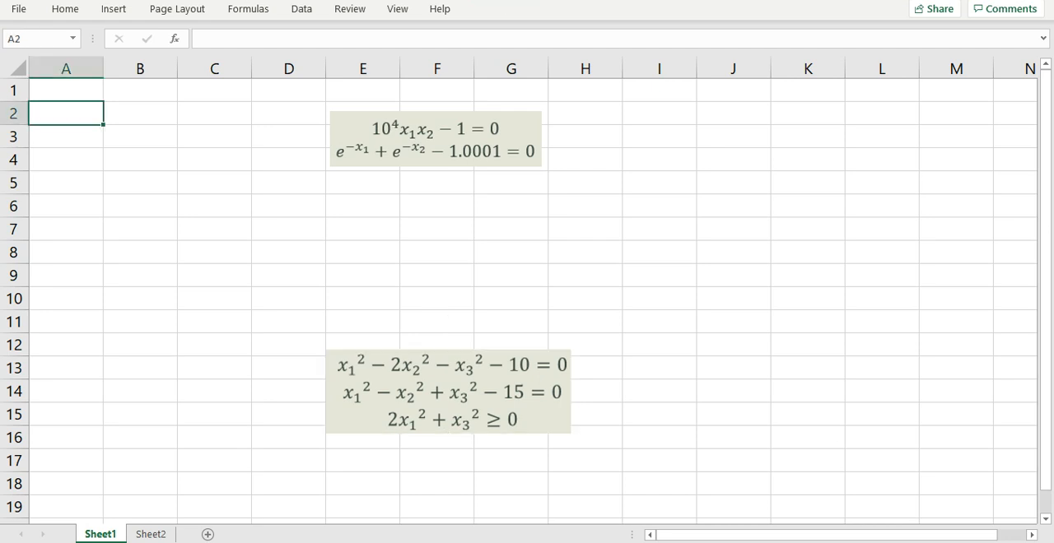
type("=10^4*x")
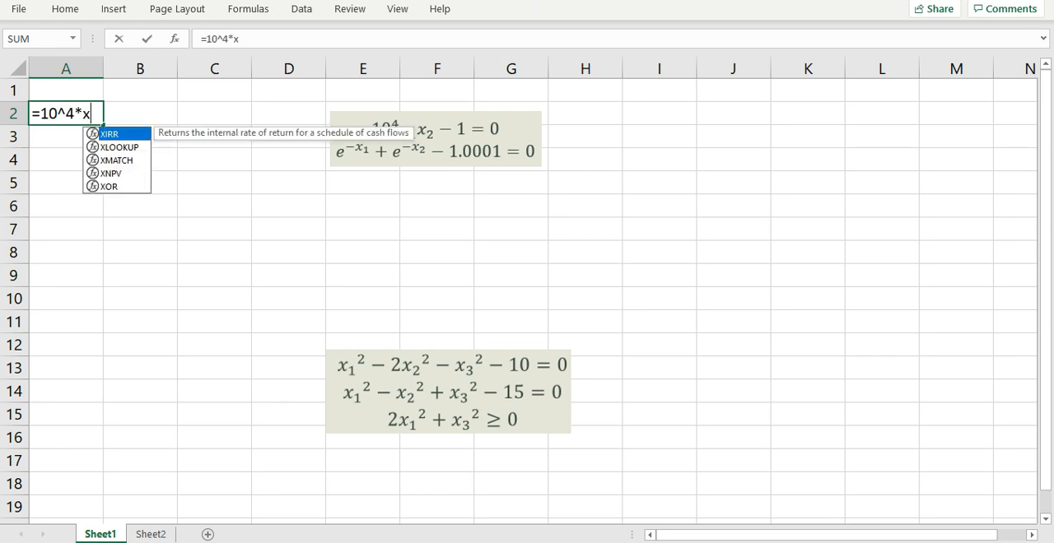
type("1*x2-1")
key("Return")
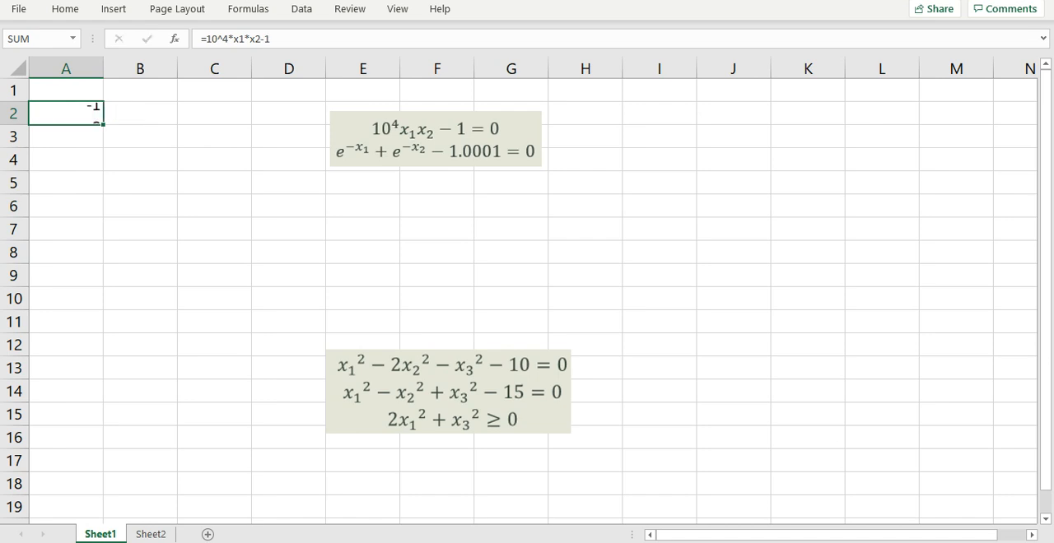
Step: Enter the second equation of the two-equation system in cell A3 as =exp(-x1)+exp(-x2)-1.0001
type("=exp")
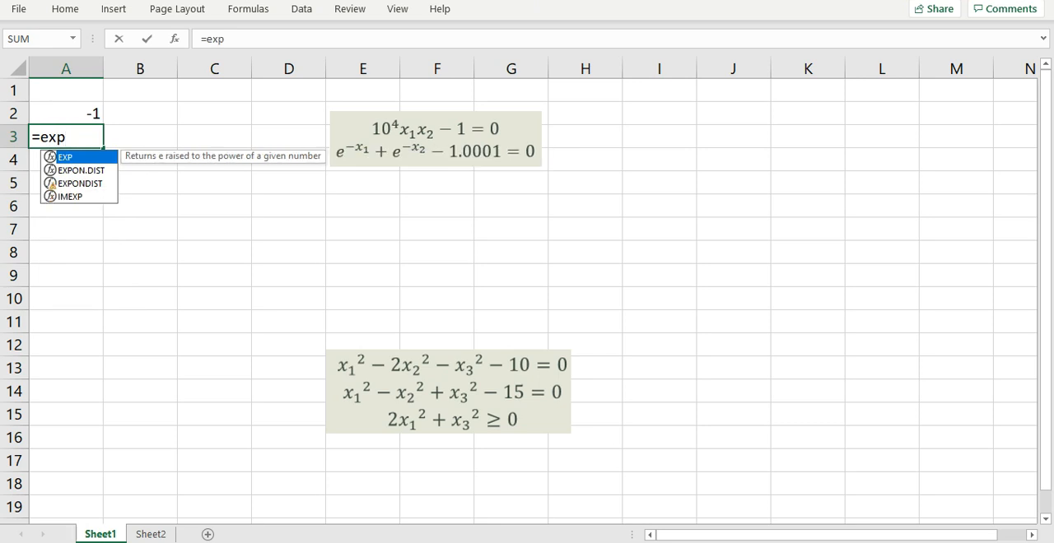
type("(-x1)+")
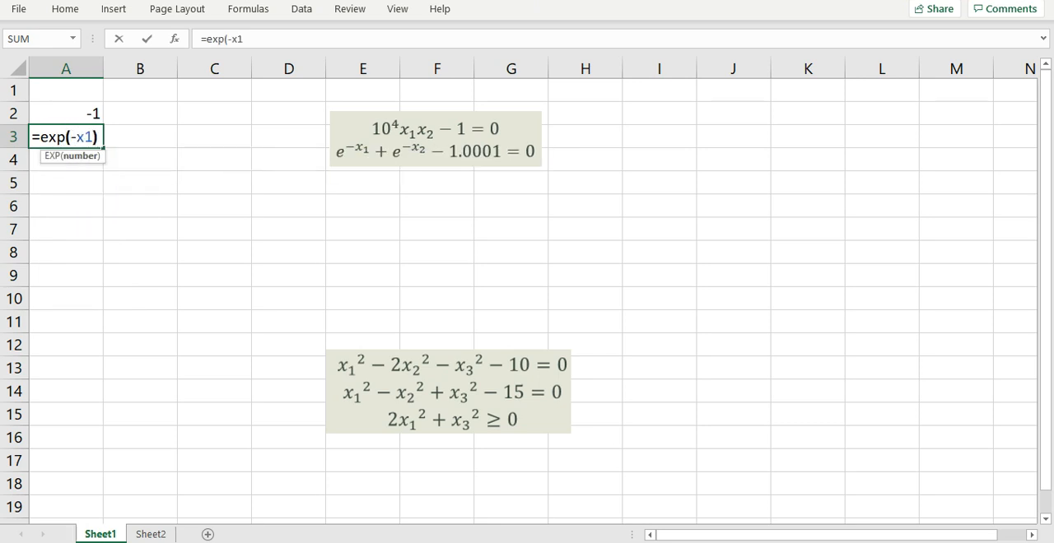
type("exp(-")
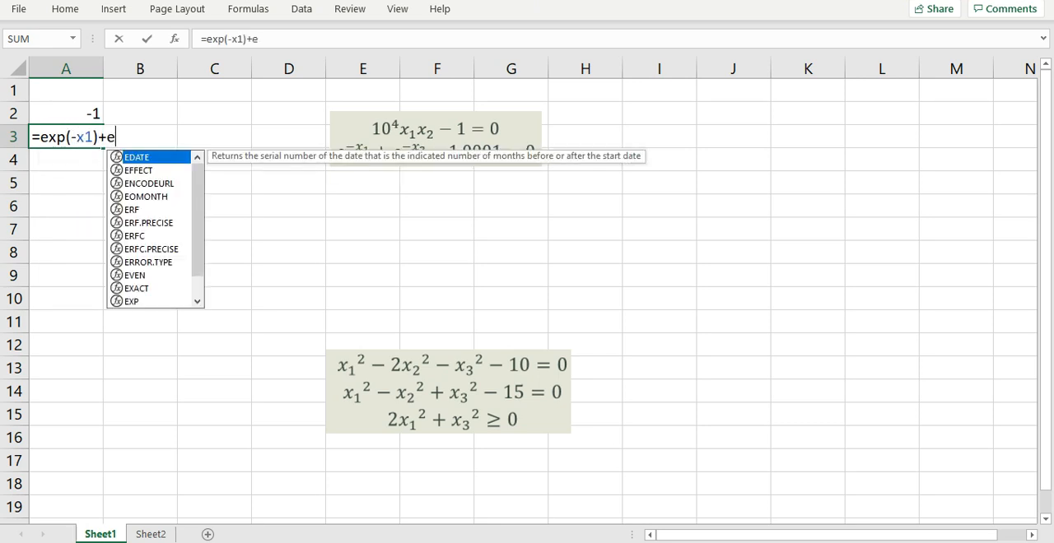
type("x2)")
type("-1.")
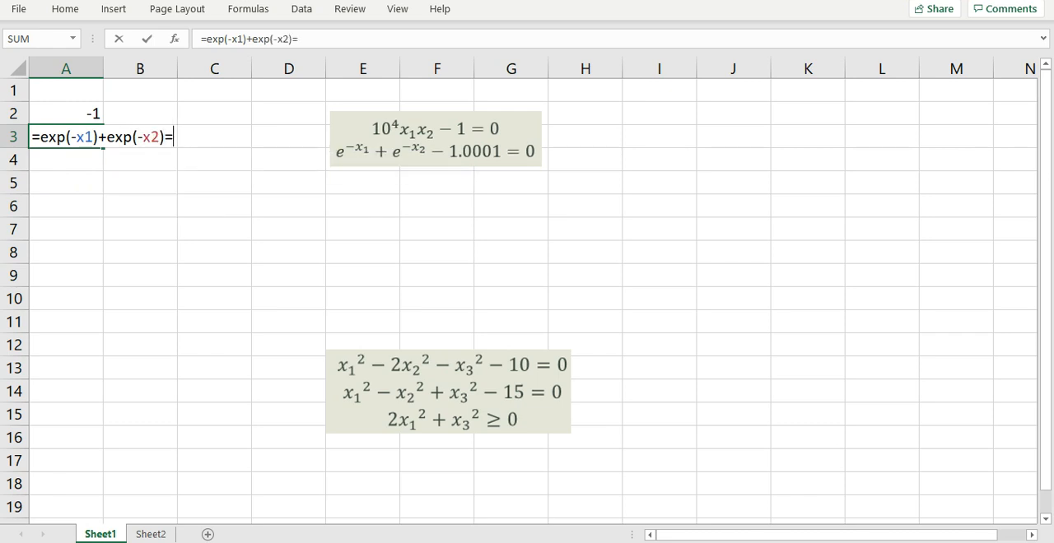
type("0001")
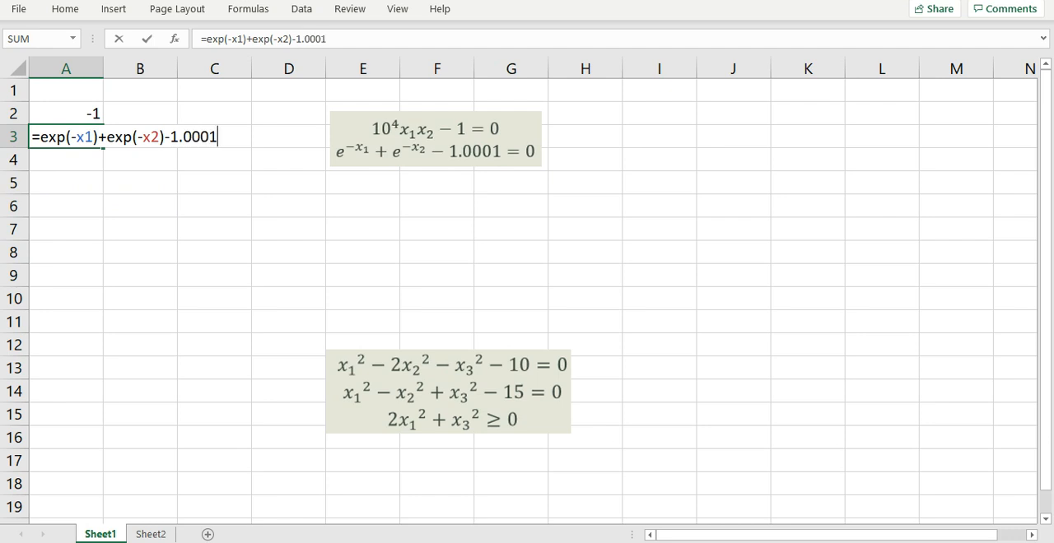
key("Return")
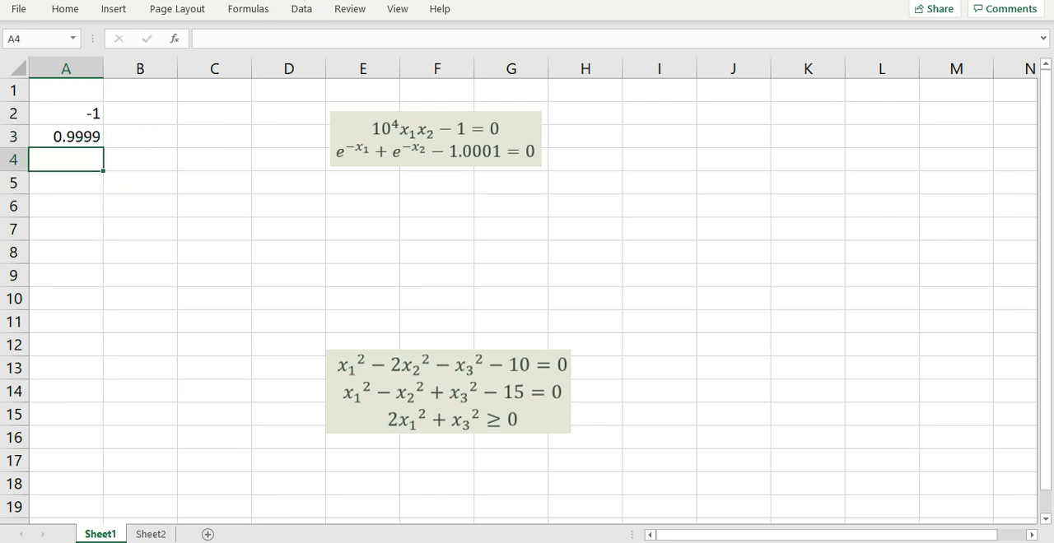
Step: Solve the two-equation system in cell A5 with =NLSOLVE(A2:A3,X1:X2)
left_click(66, 183)
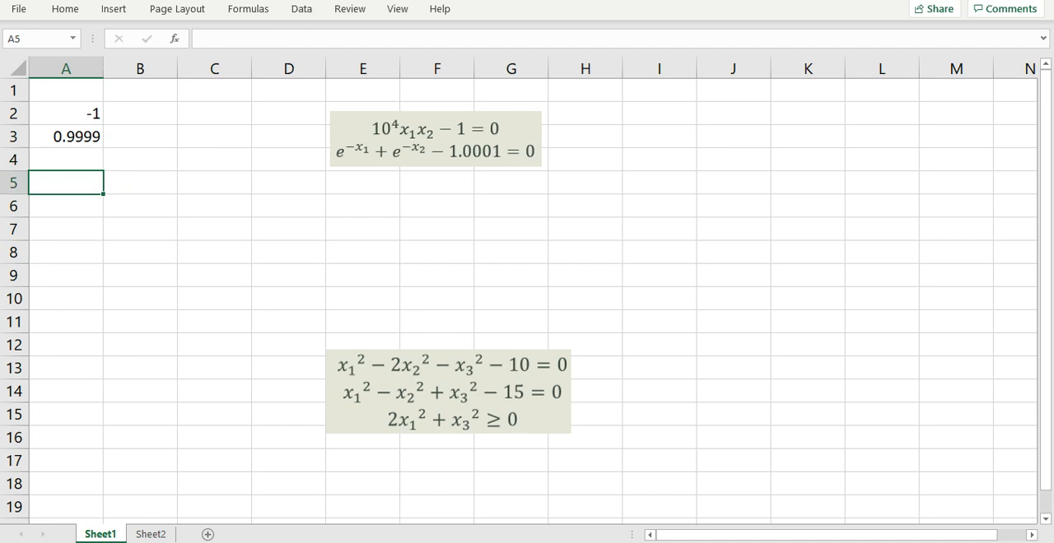
type("=nls")
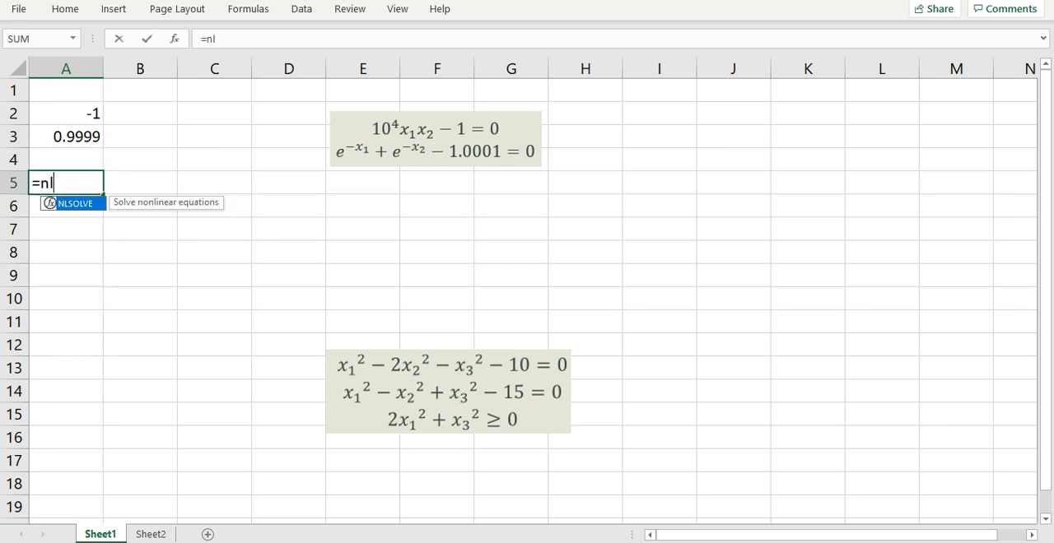
key("Tab")
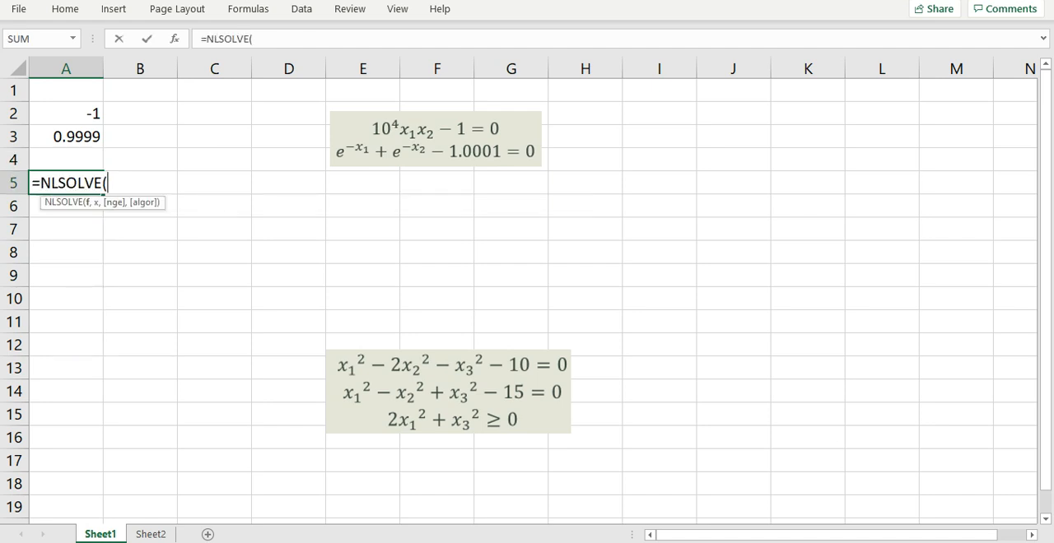
left_click(66, 114)
left_click_drag(102, 114, 100, 137)
type(",X")
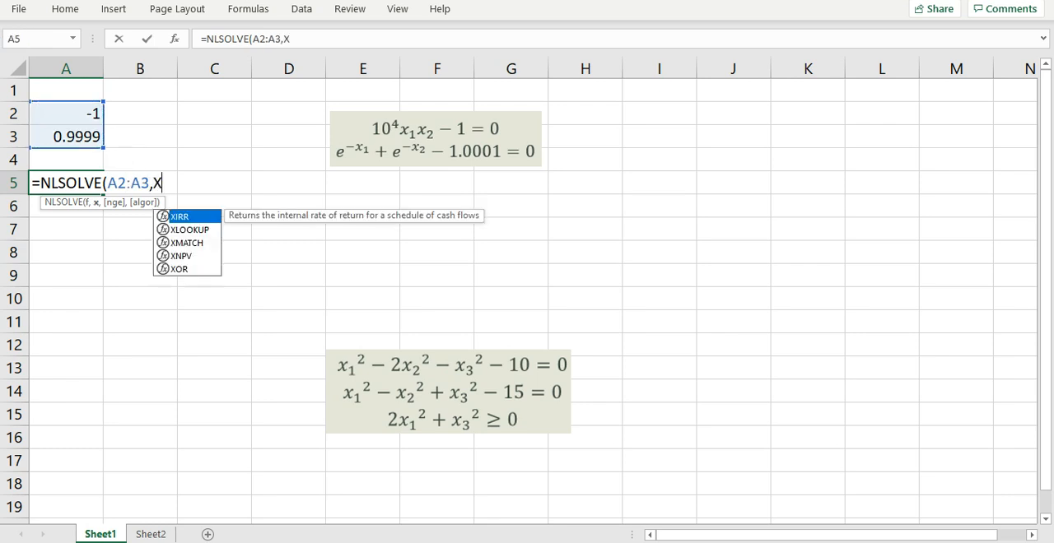
type("1:")
type("X2")
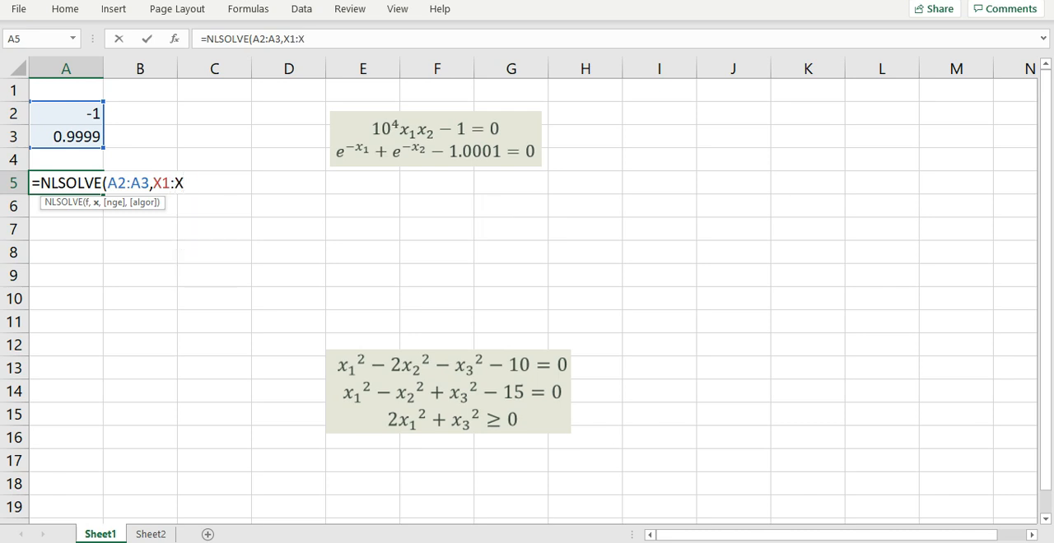
type(")")
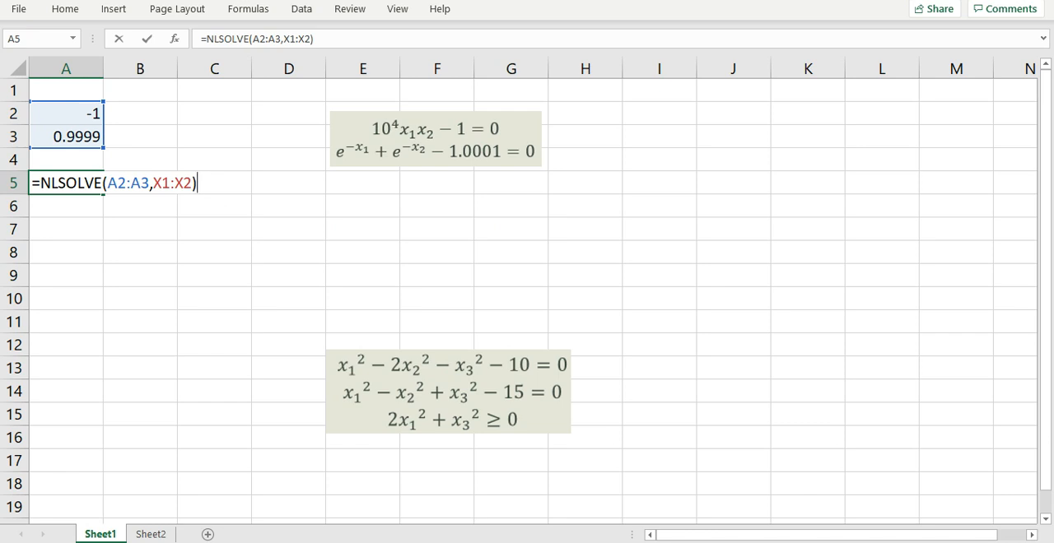
key("Return")
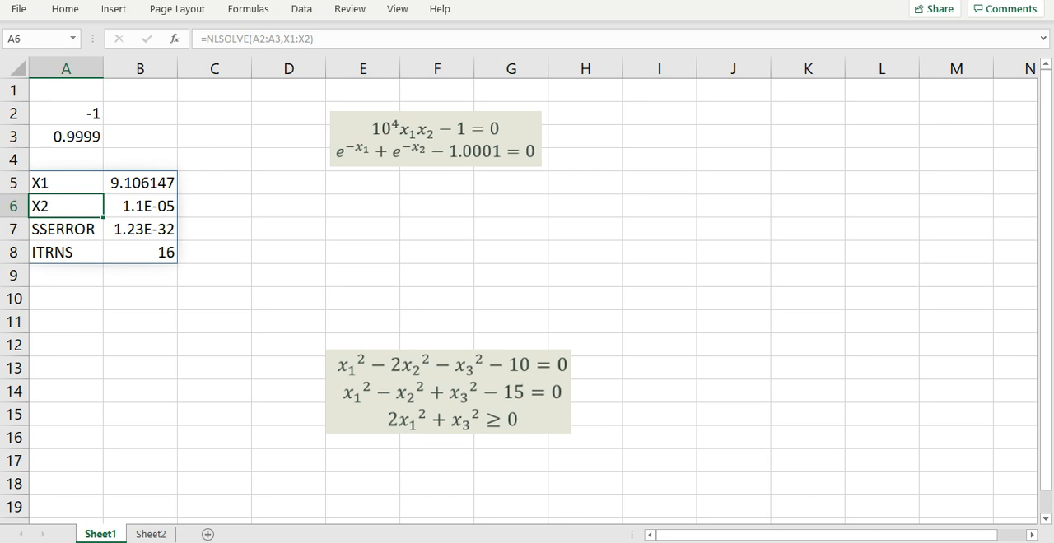
left_click(214, 230)
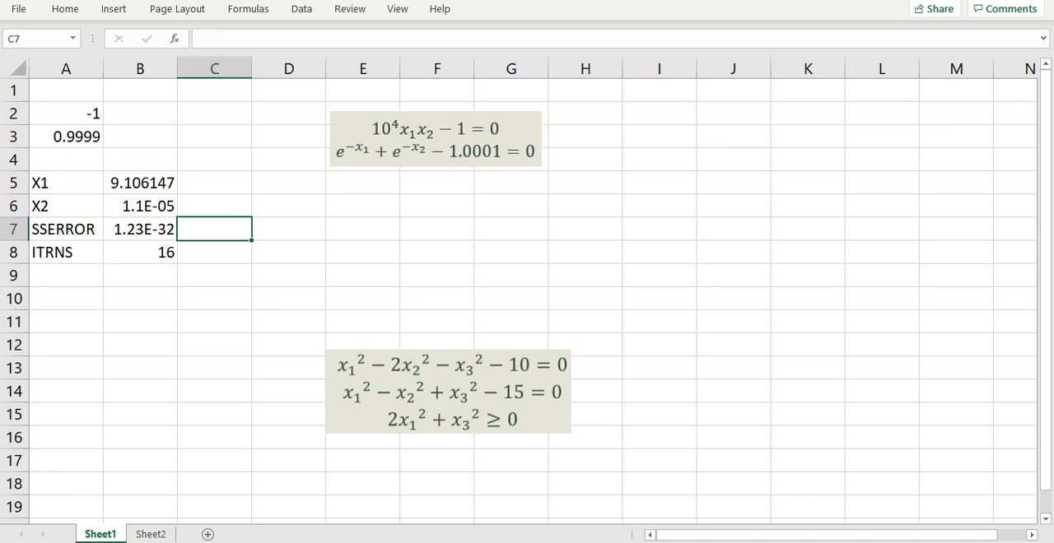
left_click(362, 230)
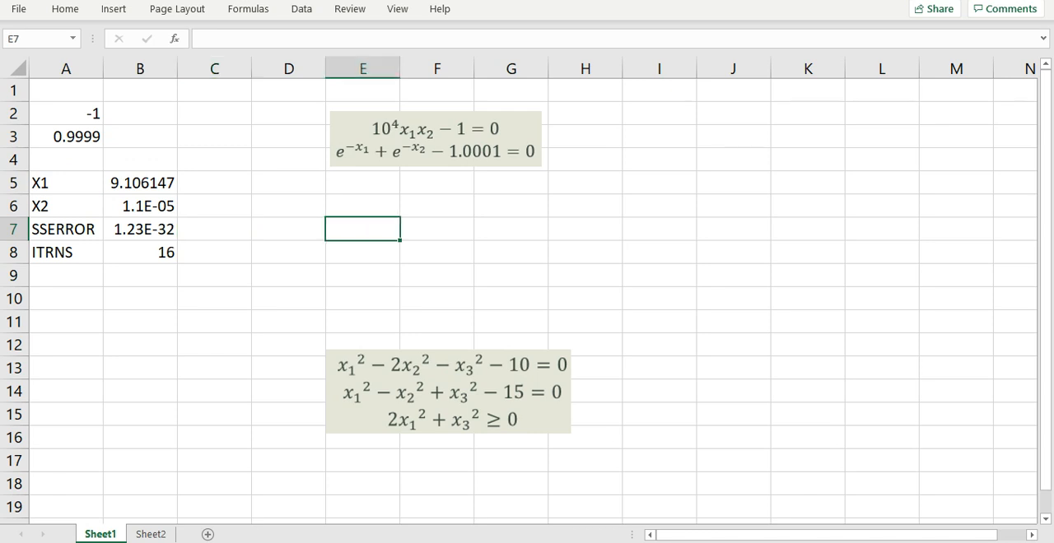
Step: Enter the first equation of the three-variable system in cell A12 as =x1*x1-2*x2*x2-x3*x3-10
left_click(66, 345)
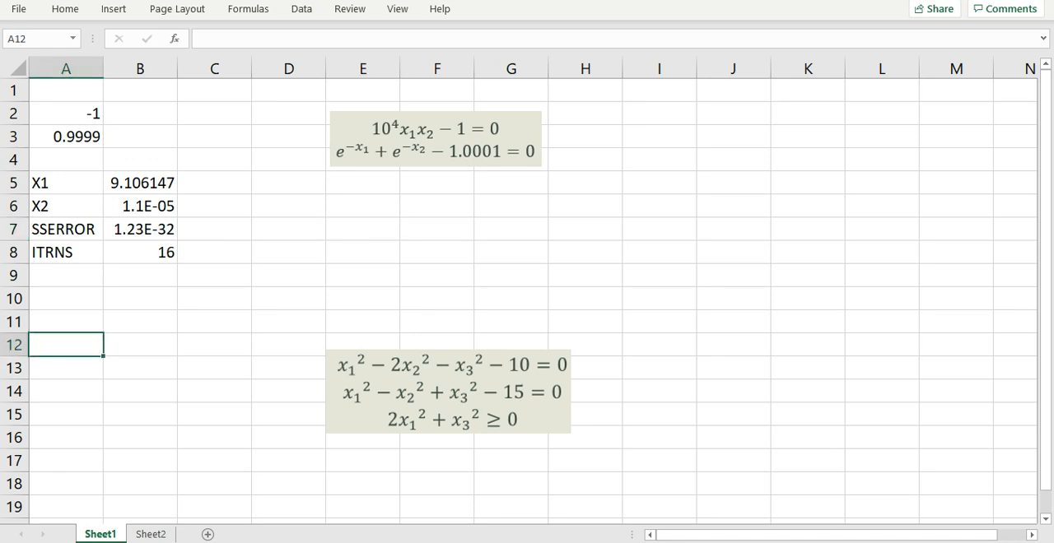
type("=x")
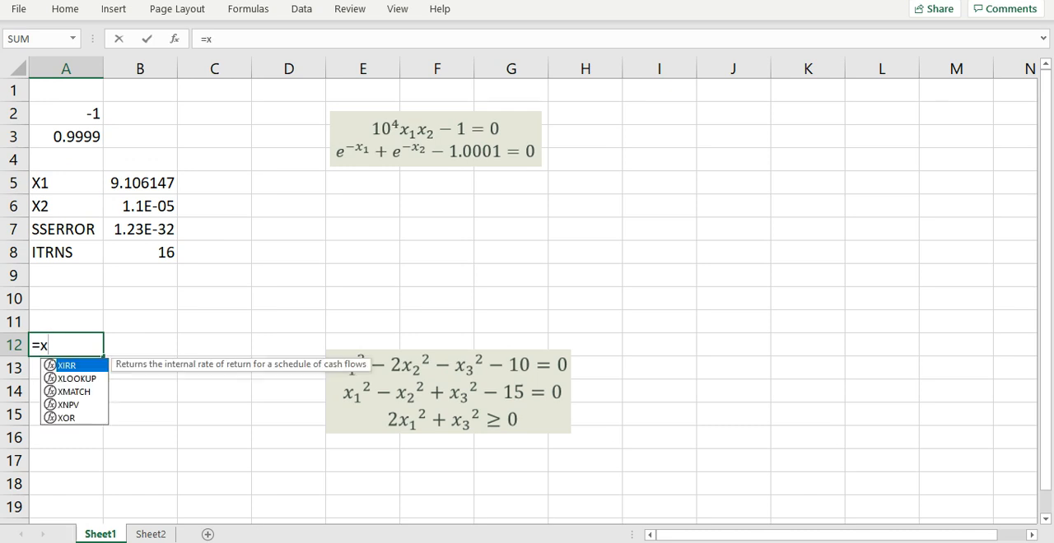
type("1")
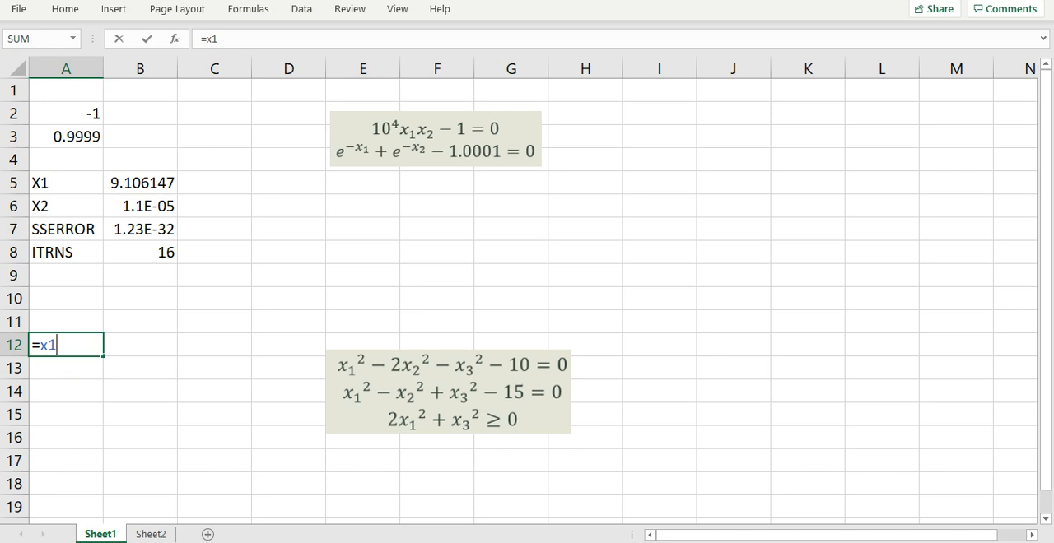
type("*x1")
type("-2*x2*x2-x3*x3")
type("-10")
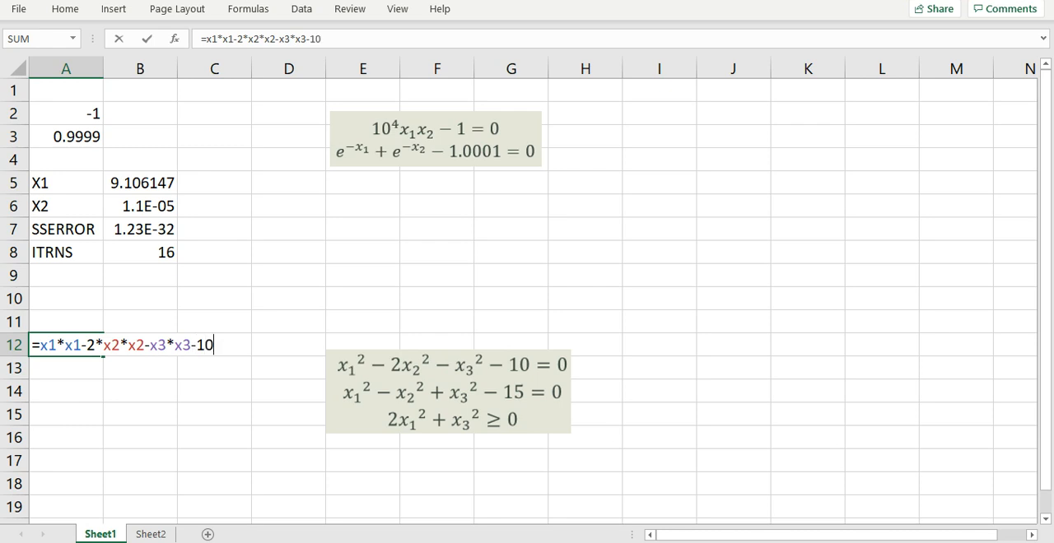
key("Return")
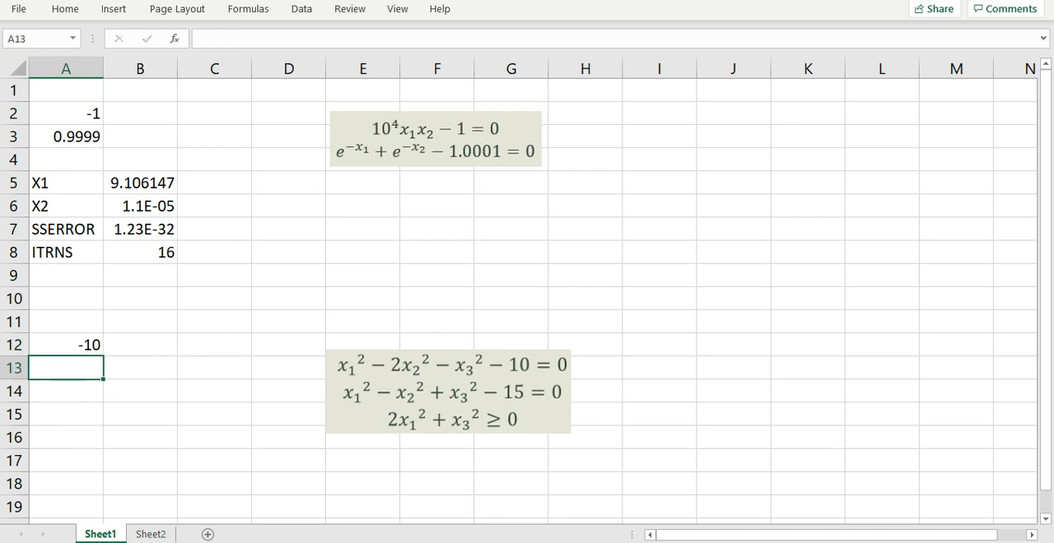
Step: Enter the second equation of the three-variable system in cell A13 as =x1*x1-x2*x2+x3*x3-15
type("=x")
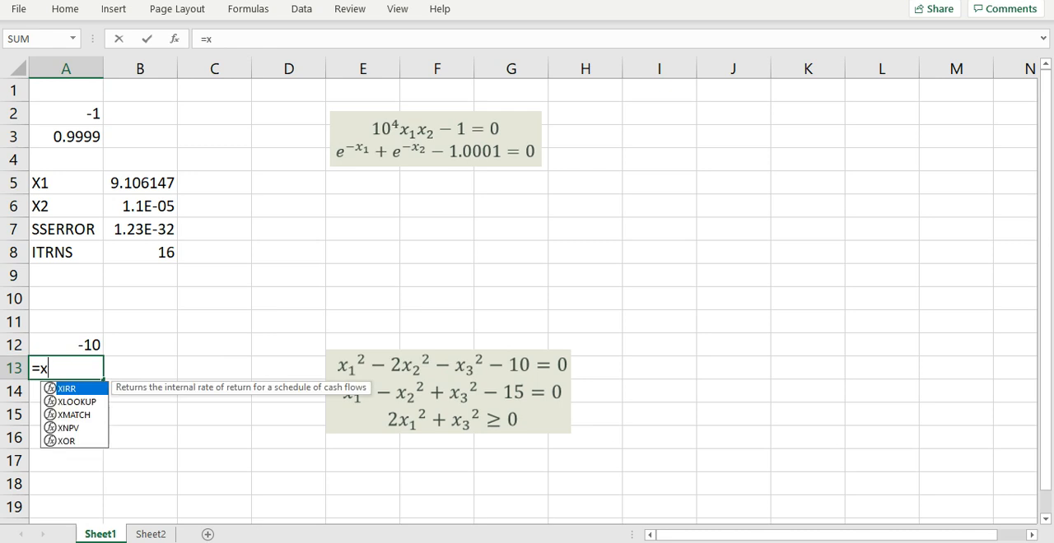
type("1*x1")
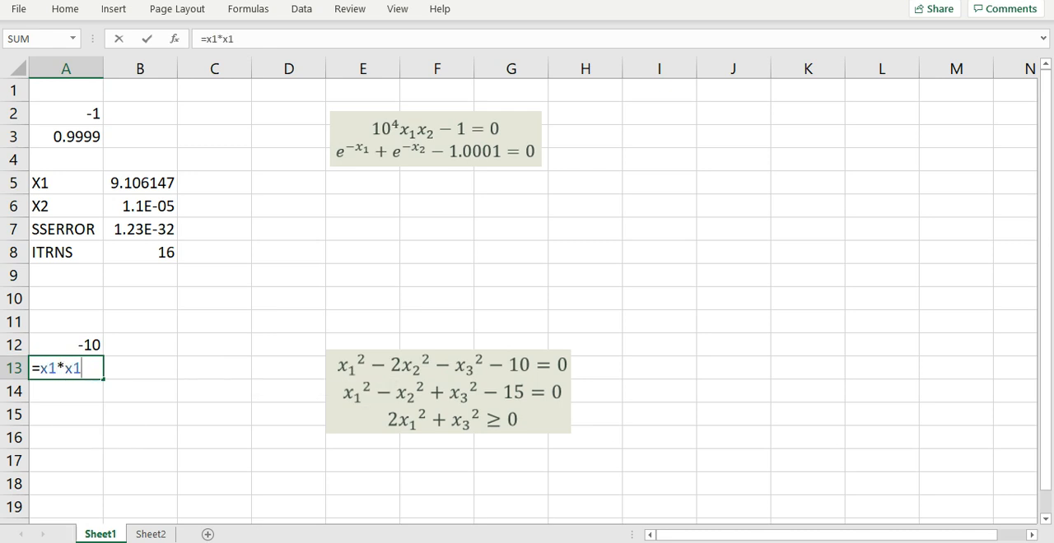
type("-x2*x2+x3*x3-15")
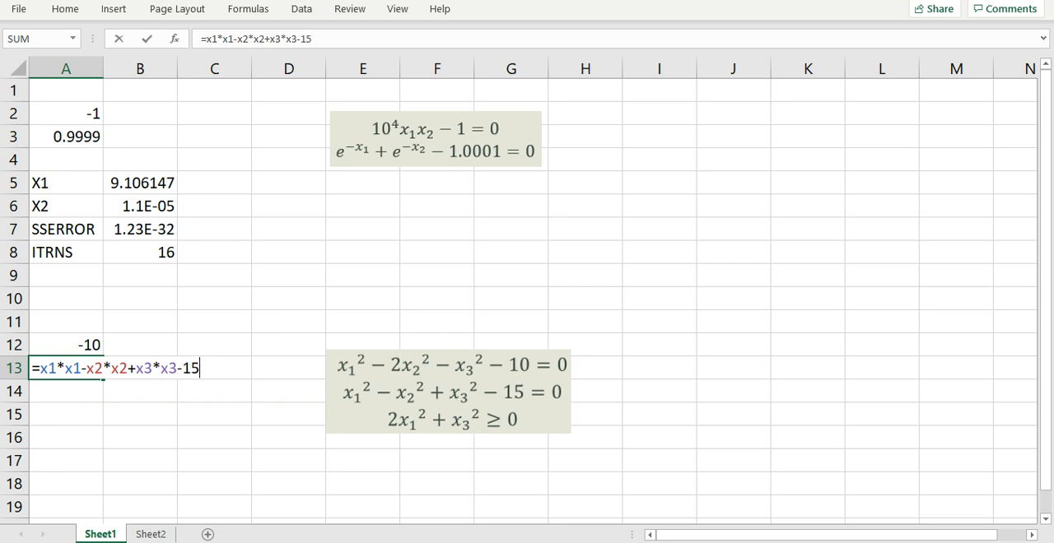
key("Return")
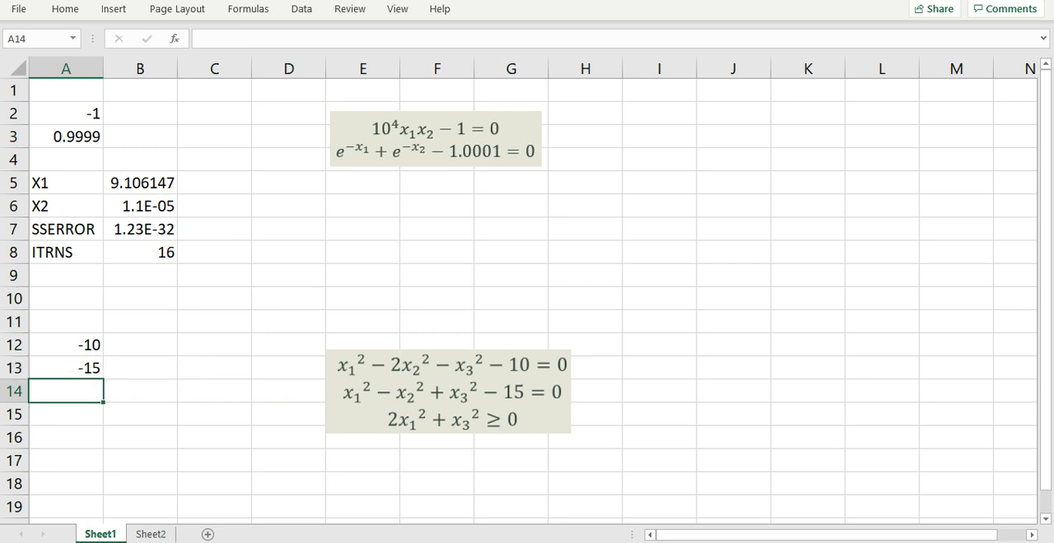
Step: Enter the expression on the inequality's left-hand side in cell A14 as =2*x1*x1+x3*x3
type("=2*")
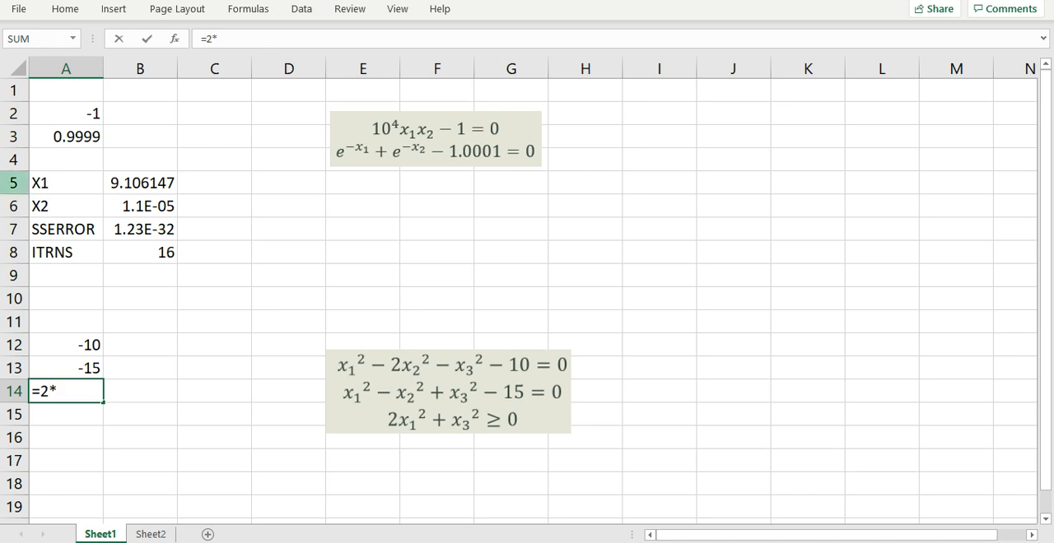
type("x1*x1+x3*x3")
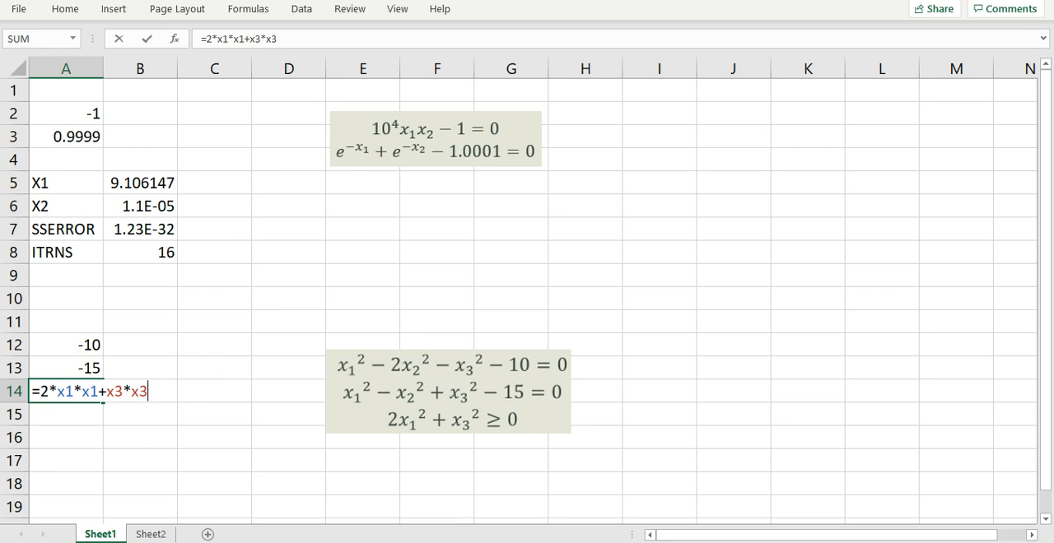
key("Return")
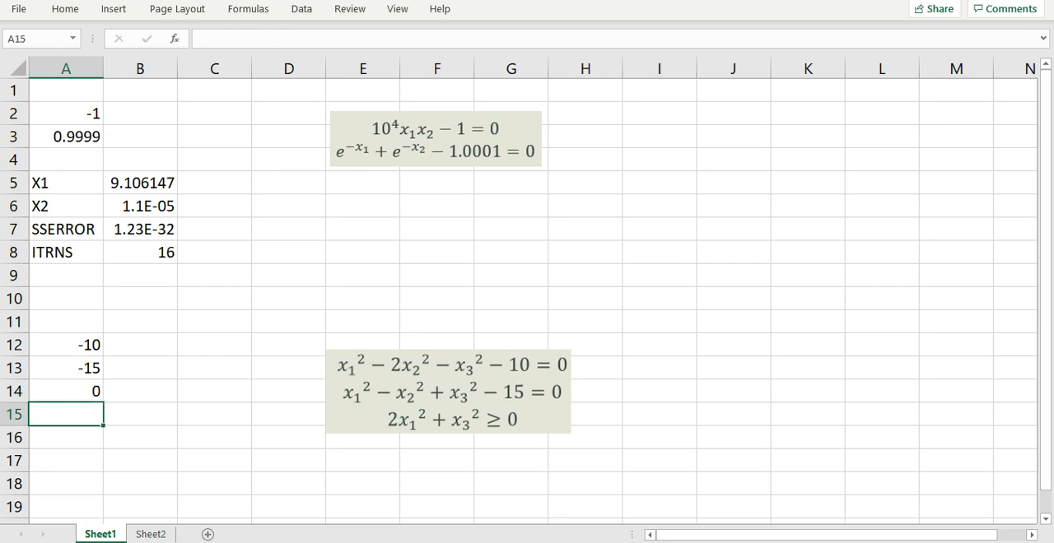
Step: Move the three-equation picture clear of column D and solve that system in cell C12 with =NLSOLVE(A12:A14,X1:X3,1)
left_click_drag(448, 391, 539, 385)
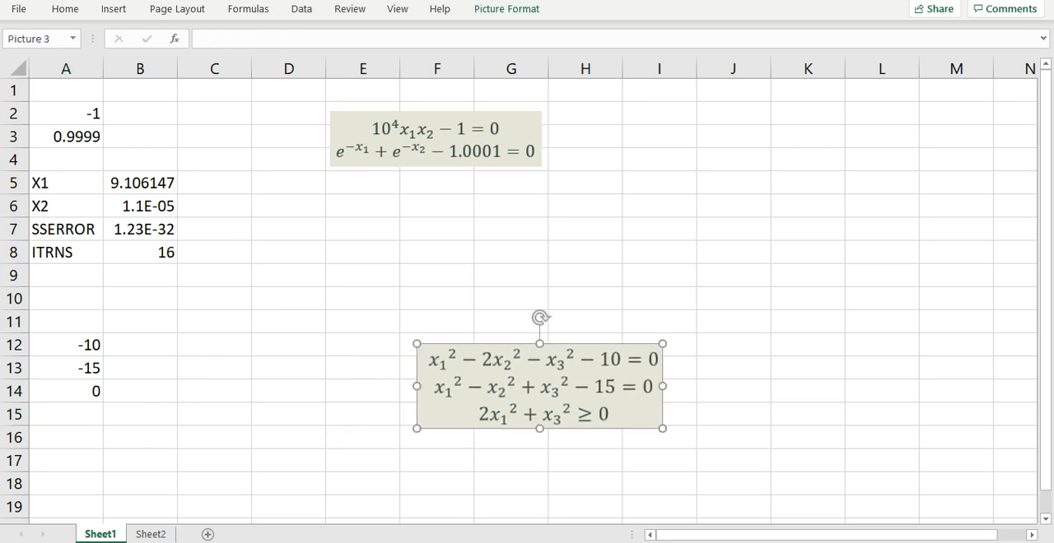
left_click(214, 345)
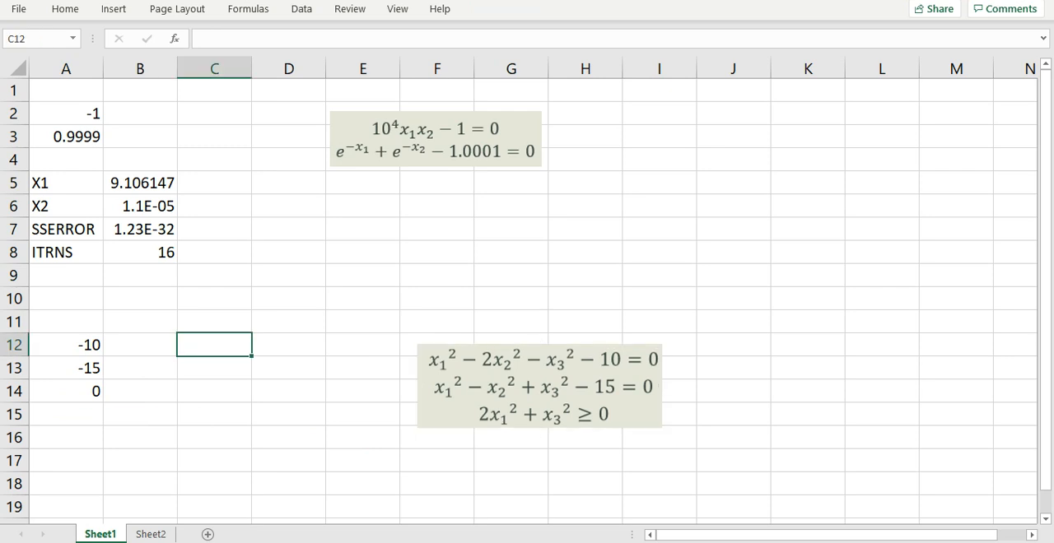
type("=nls")
key("Tab")
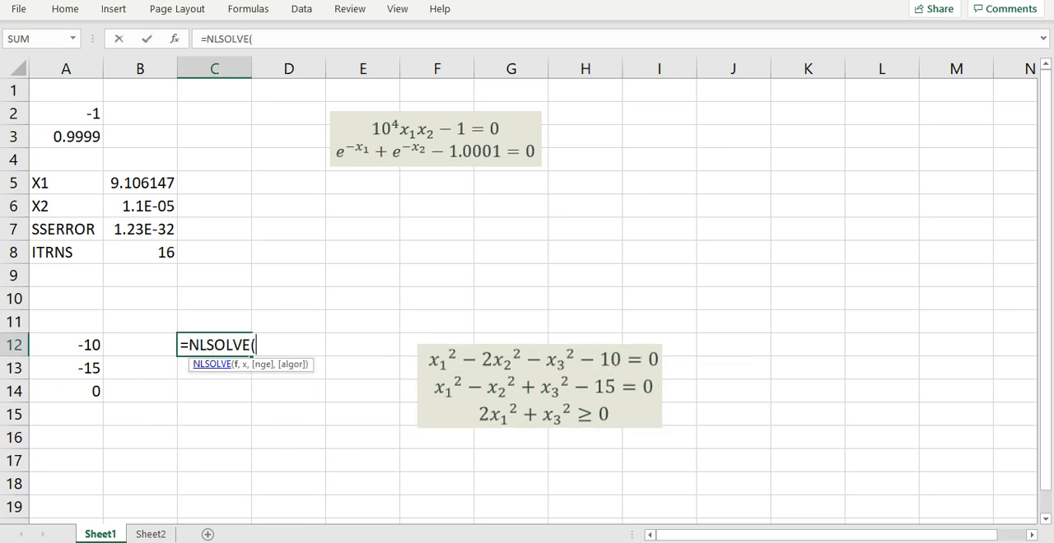
left_click_drag(66, 345, 66, 391)
type(",")
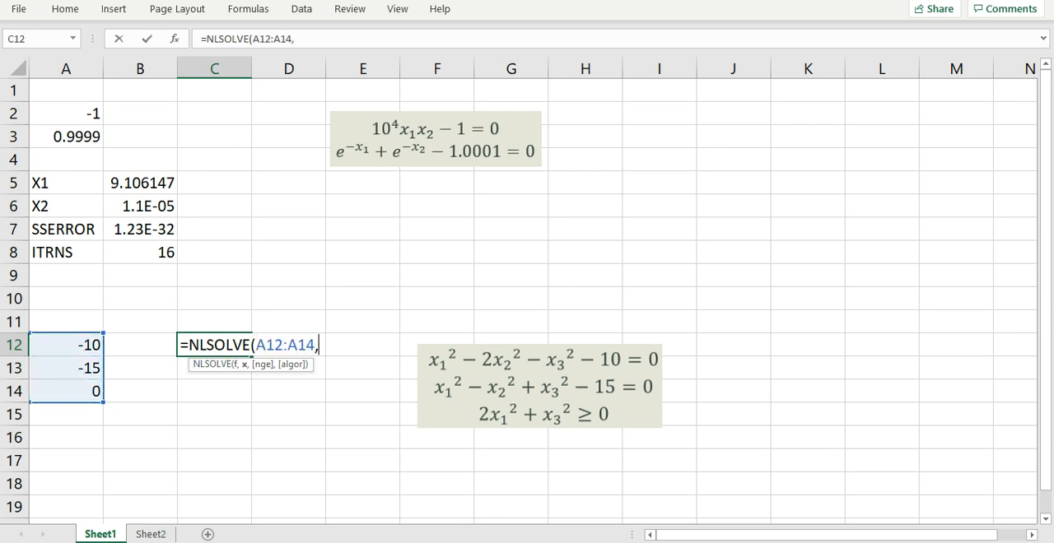
type("x1:x")
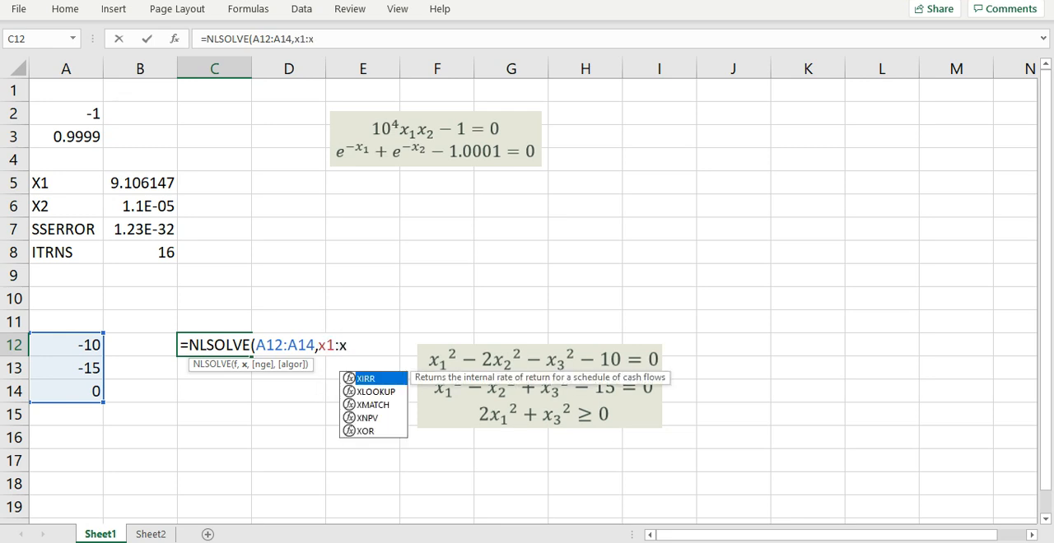
type("3)")
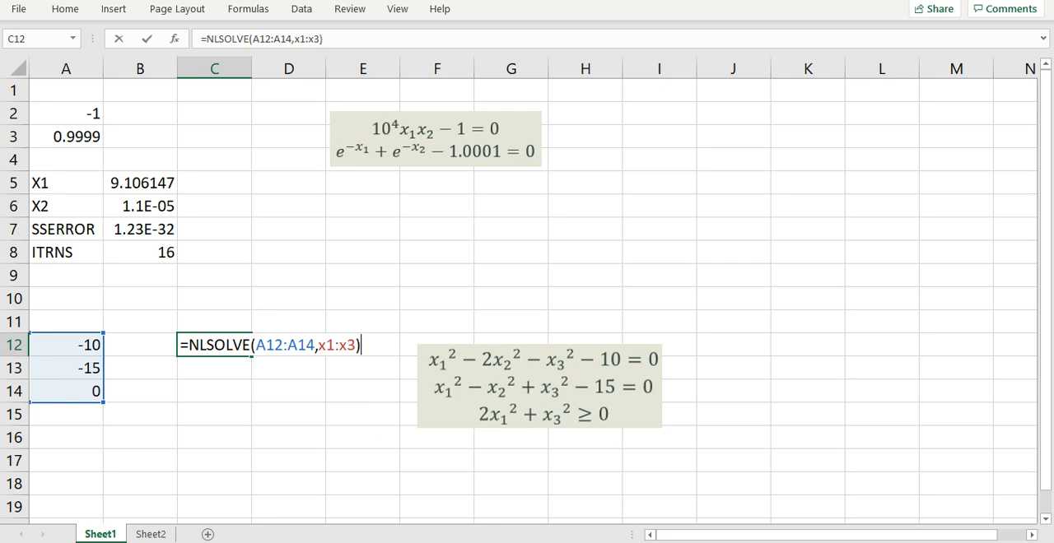
key("BackSpace")
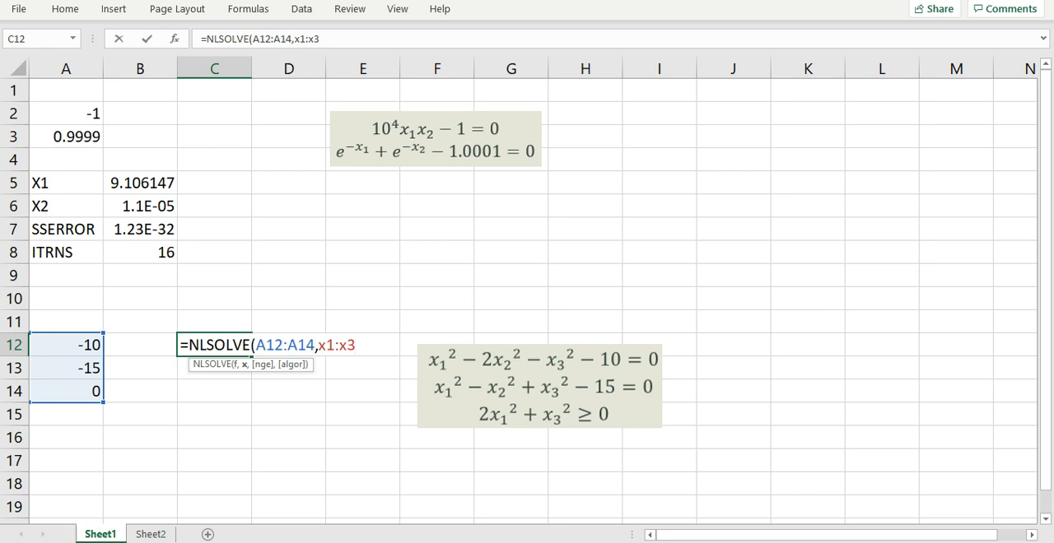
type(",1)")
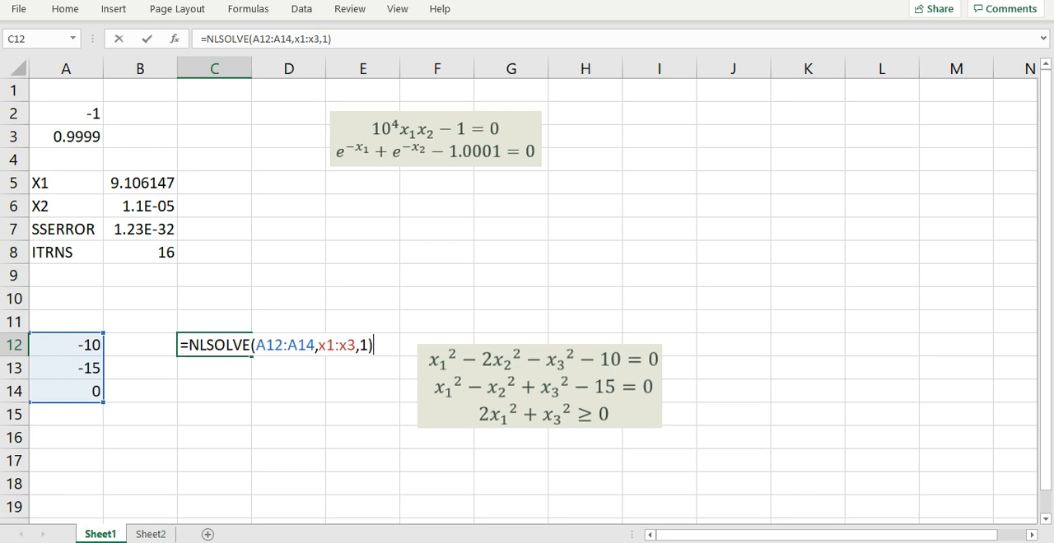
key("Return")
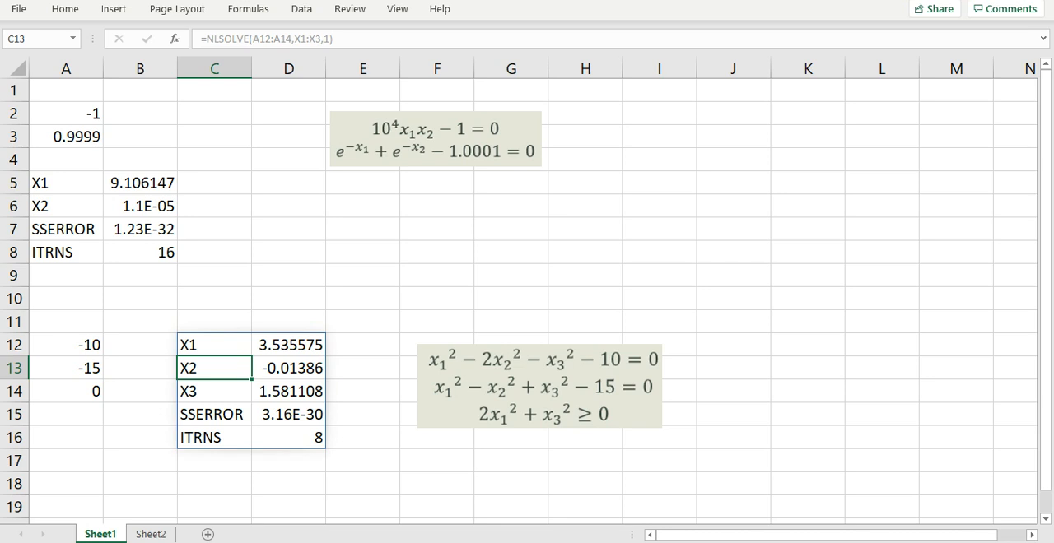
left_click(362, 484)
Step: On Sheet2, enter the parameter labels a in cell A1 and b in cell A2
left_click(150, 536)
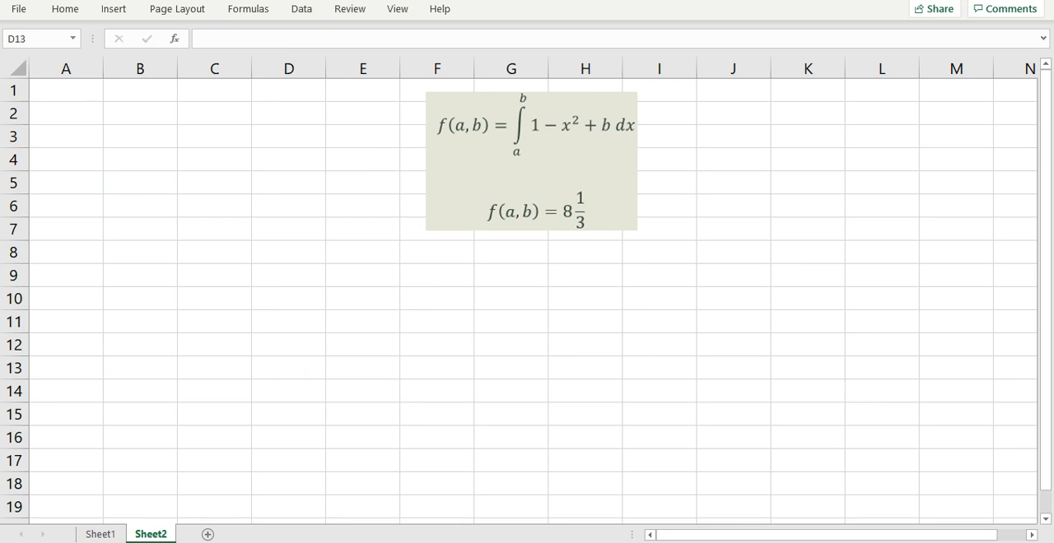
key("ctrl+Home")
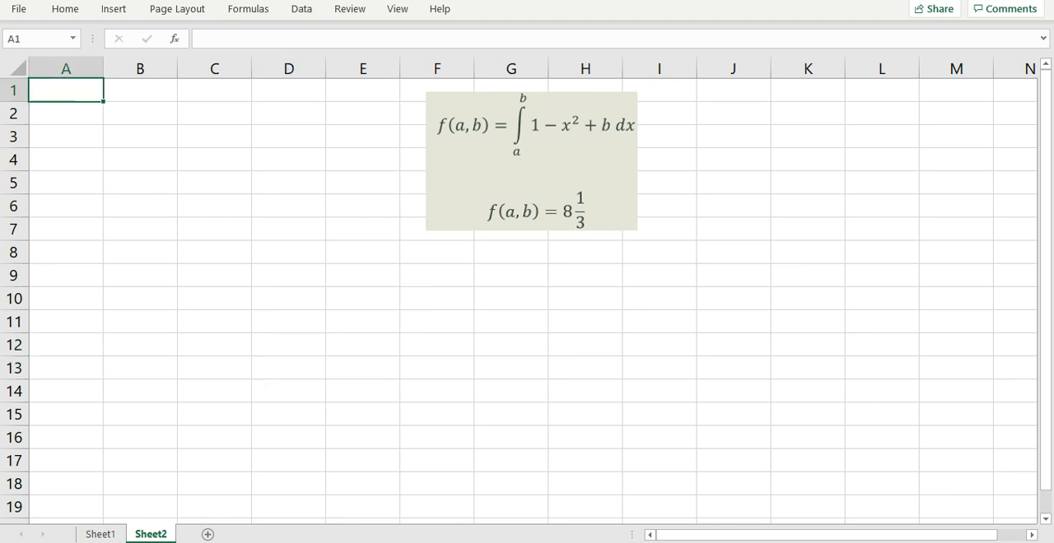
type("a")
key("Return")
type("b")
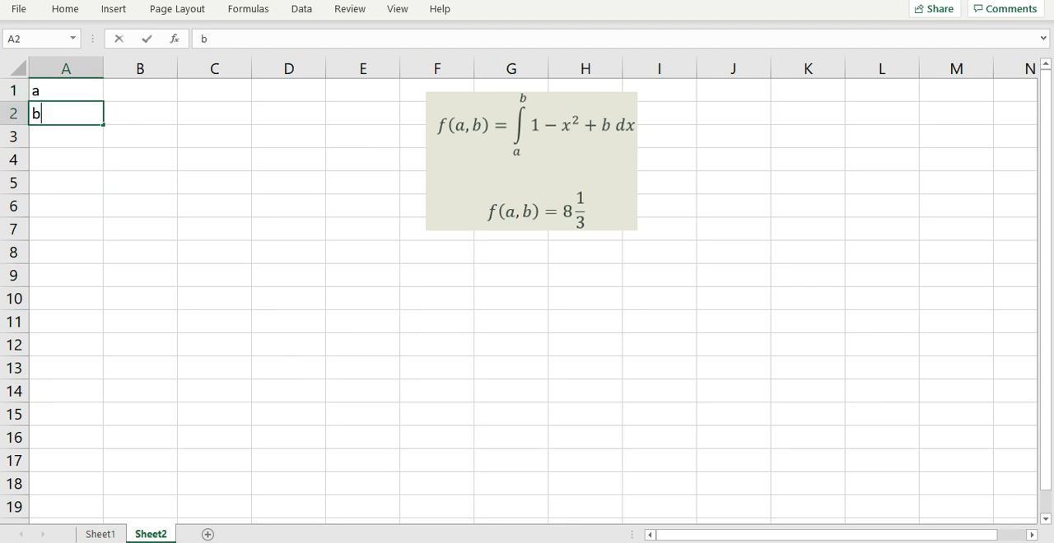
Step: Define the workbook-scoped name a for cell B1 on Sheet2
left_click(140, 91)
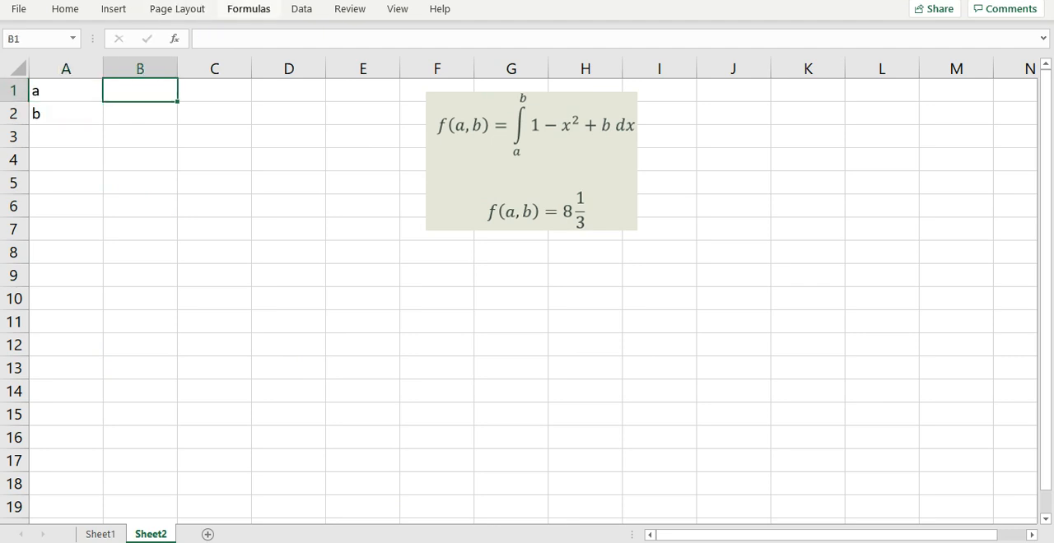
left_click(248, 9)
left_click(442, 71)
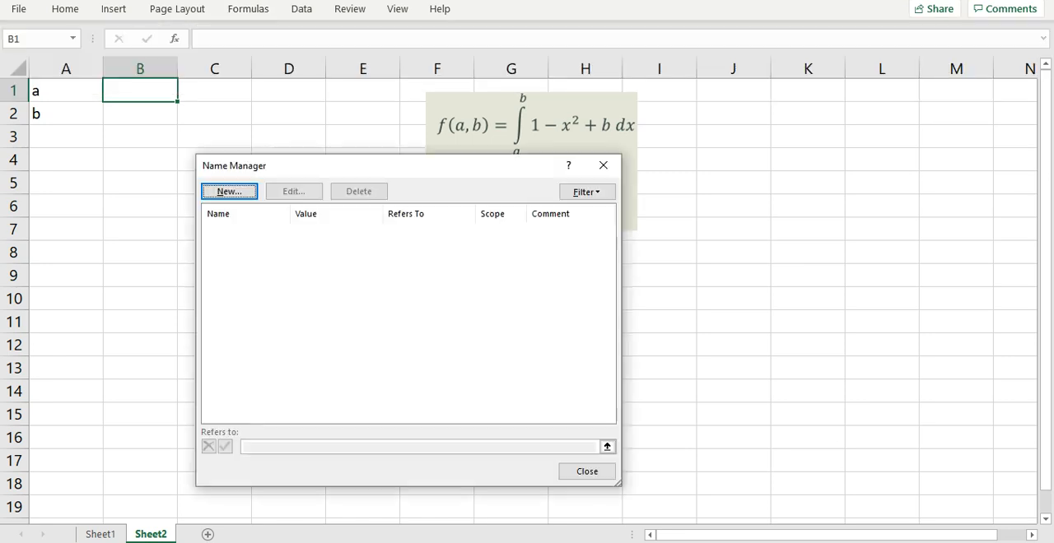
left_click(229, 192)
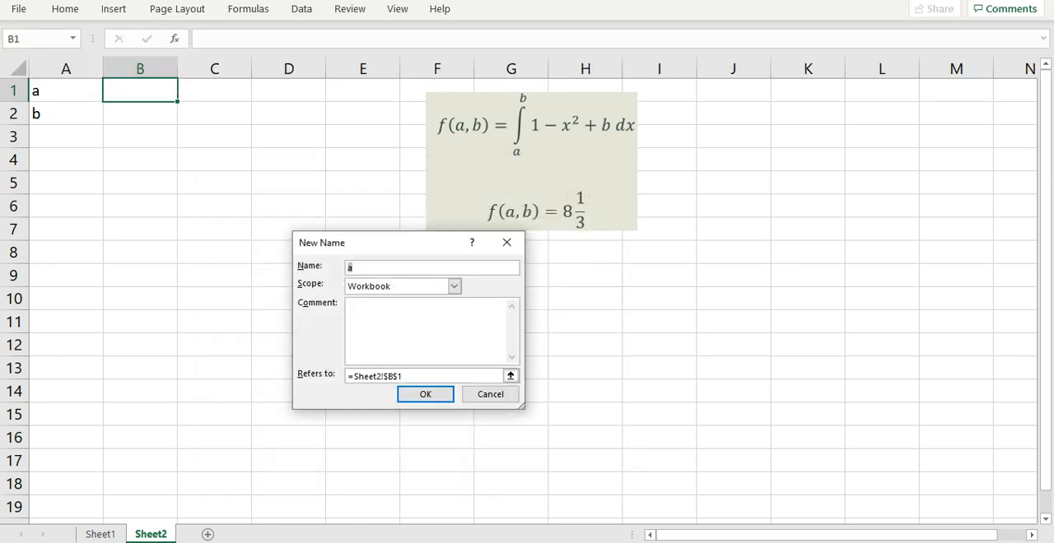
key("Return")
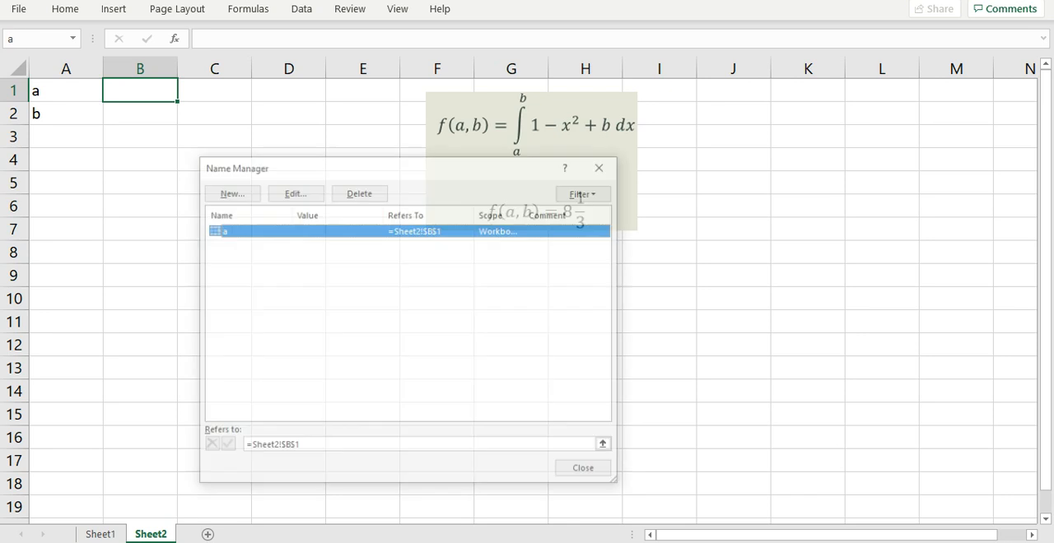
left_click(587, 471)
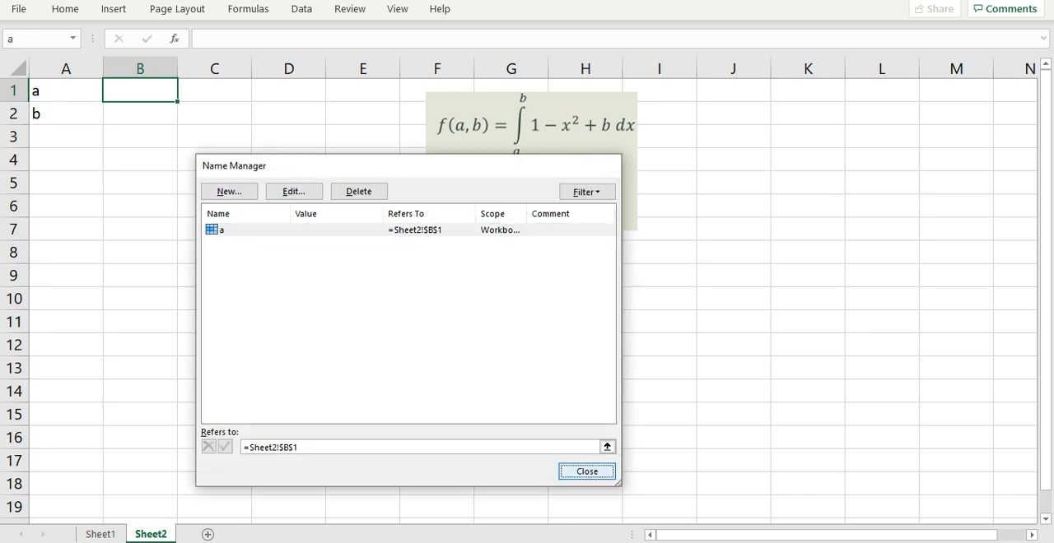
Step: Define the workbook-scoped name b for cell B2 on Sheet2
left_click(140, 114)
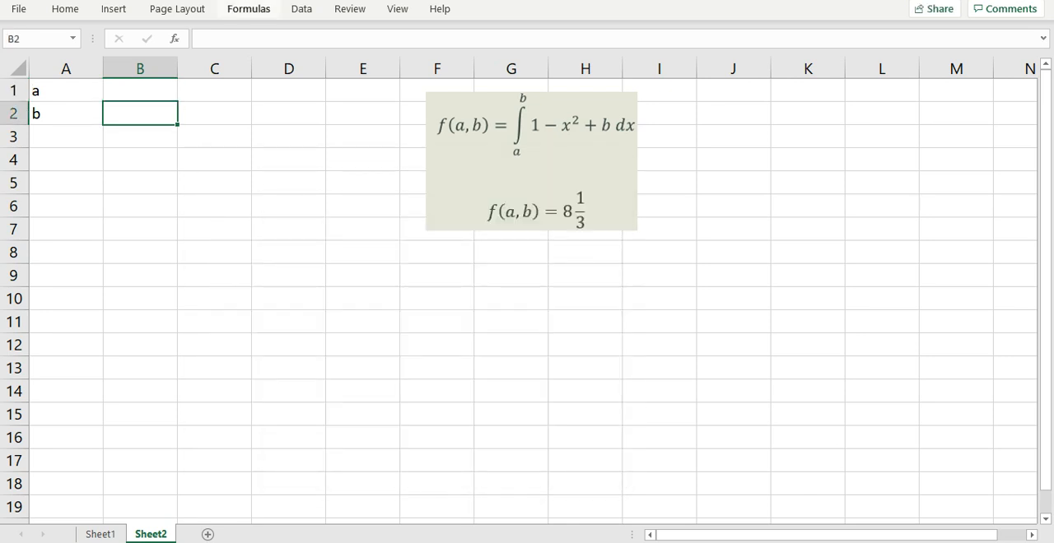
left_click(248, 9)
left_click(443, 40)
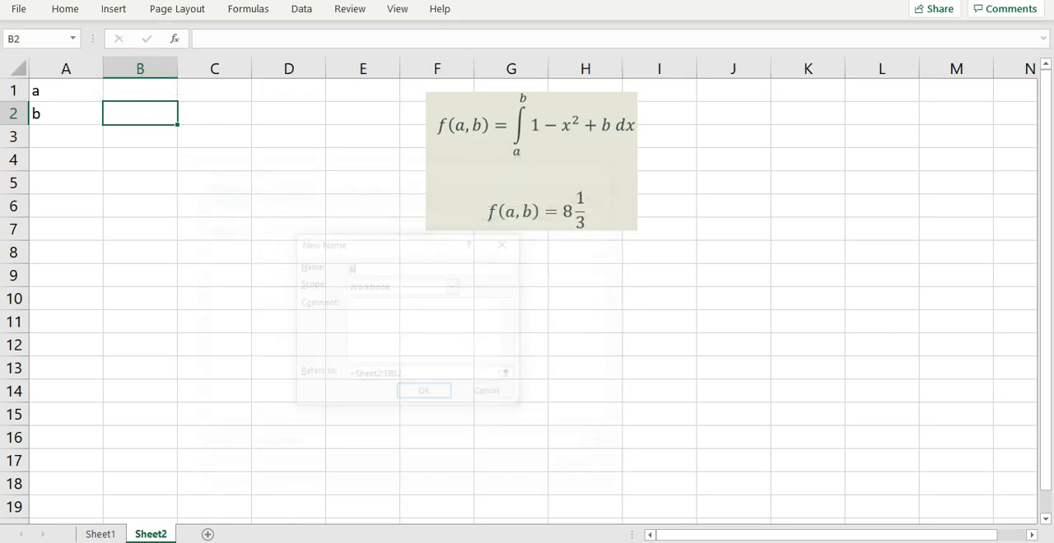
left_click(426, 394)
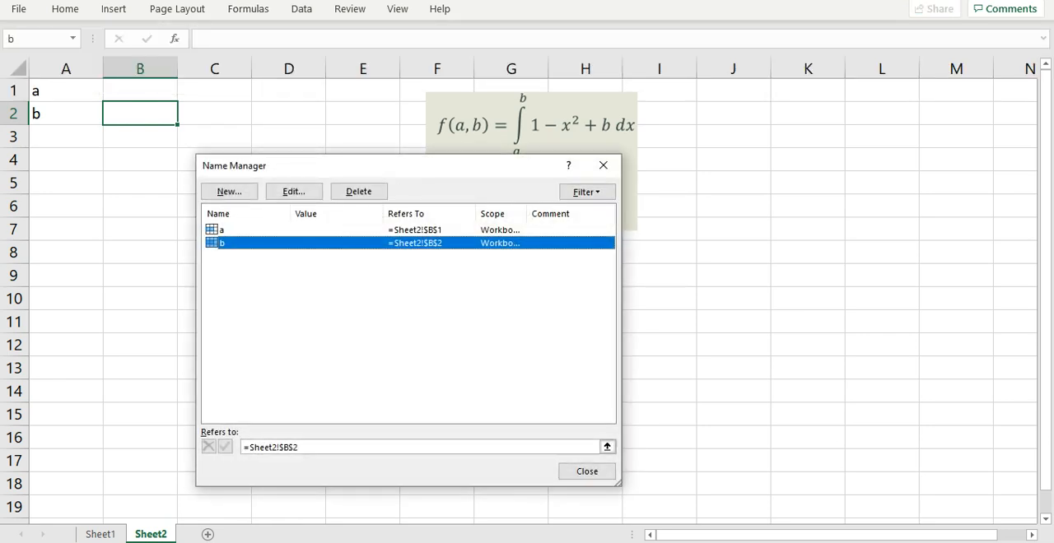
left_click(587, 472)
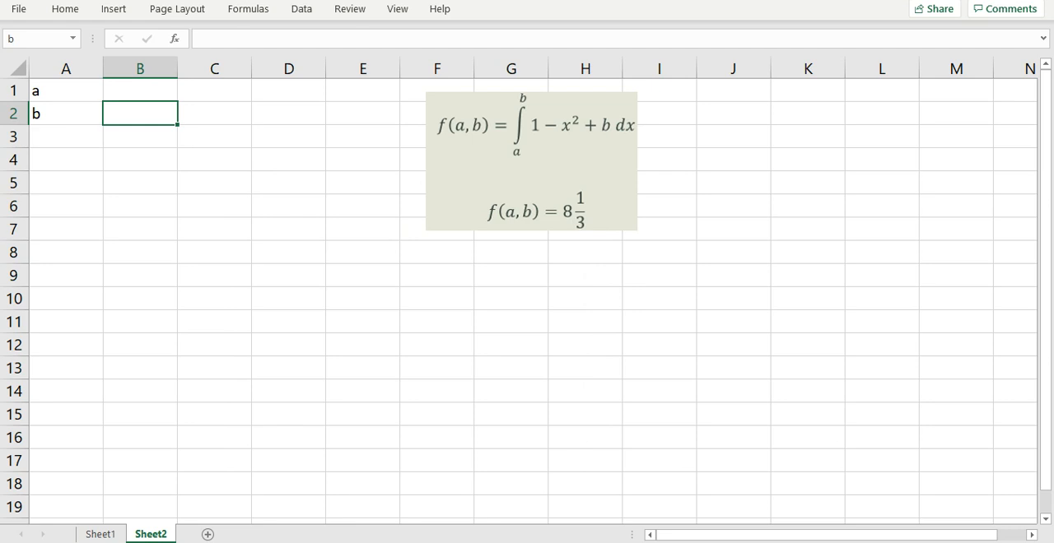
Step: Enter the integrand in cell A4 as =1-x1*x1+b
left_click(66, 160)
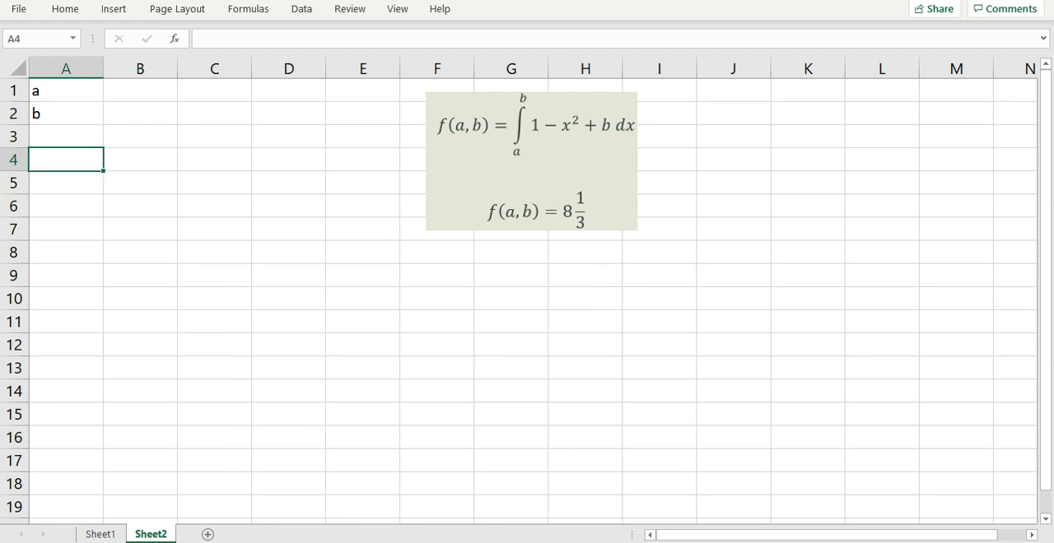
type("=1-x1*")
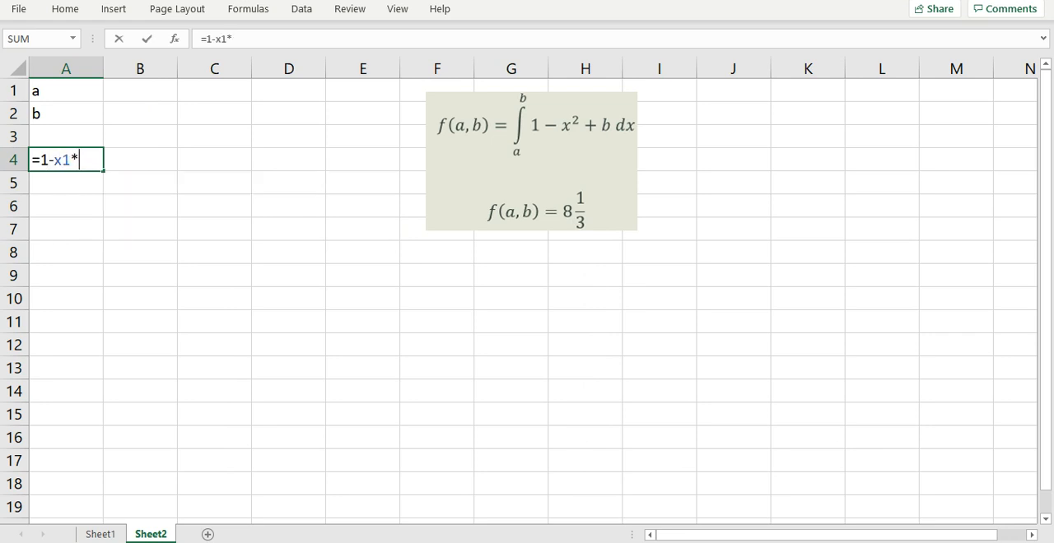
type("x1+b")
key("Return")
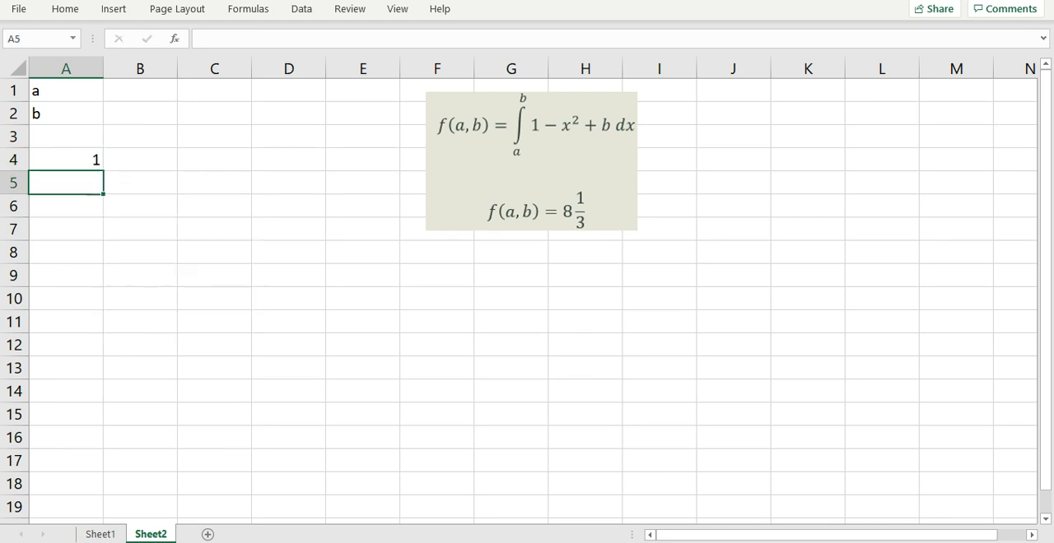
Step: Enter the starting values 0 for a in cell B1 and 1 for b in cell B2
left_click(140, 90)
type("0")
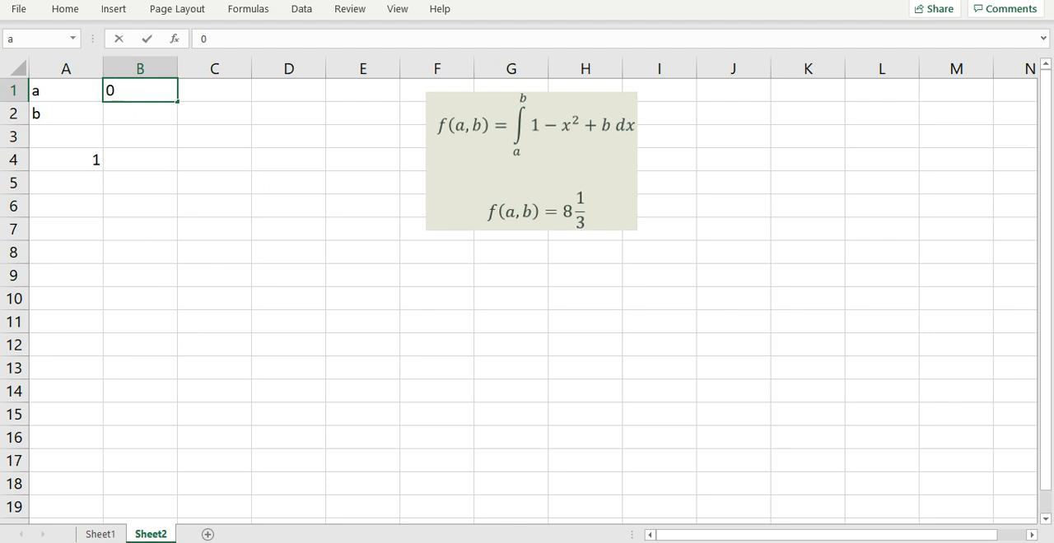
key("Return")
type("1")
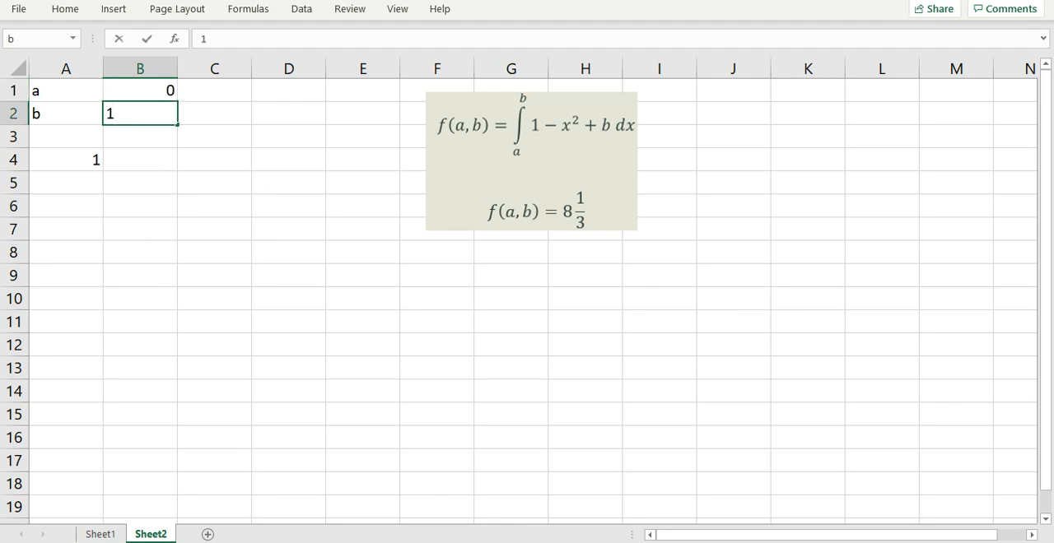
Step: Integrate the integrand from a to b in cell A5 with =QUADF(A4,x1,a,b)
left_click(66, 183)
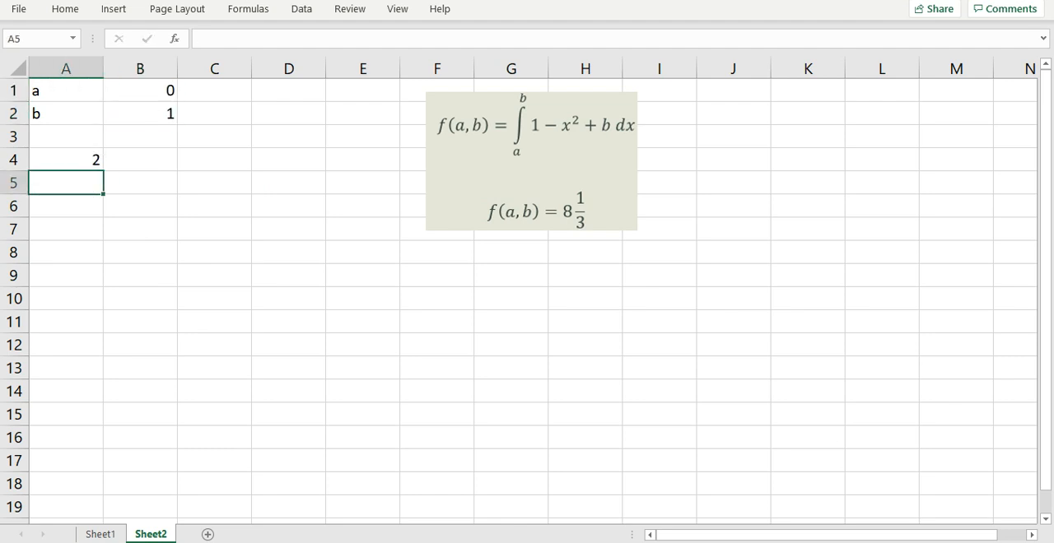
type("=qu")
key("Tab")
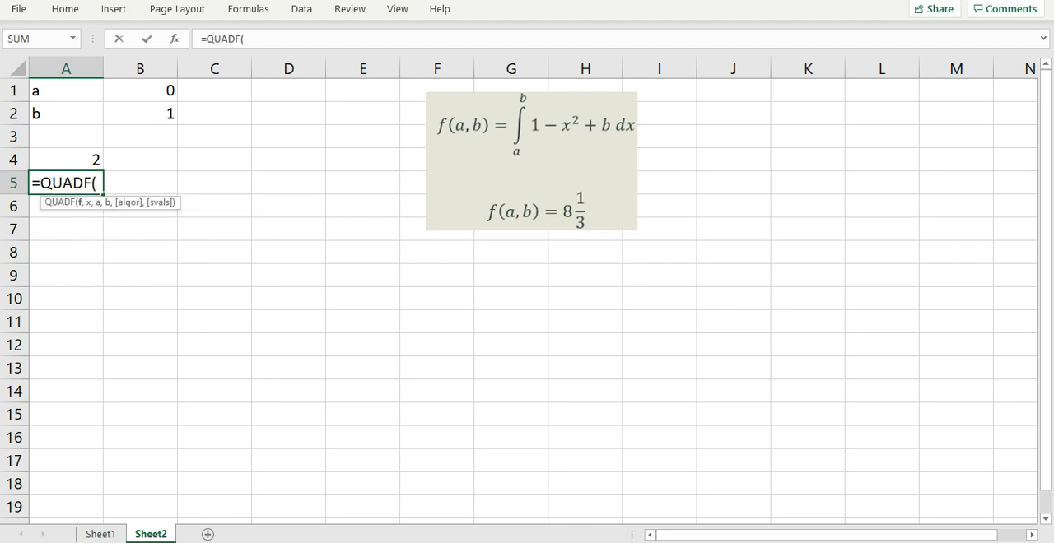
key("Up")
type(",x1,")
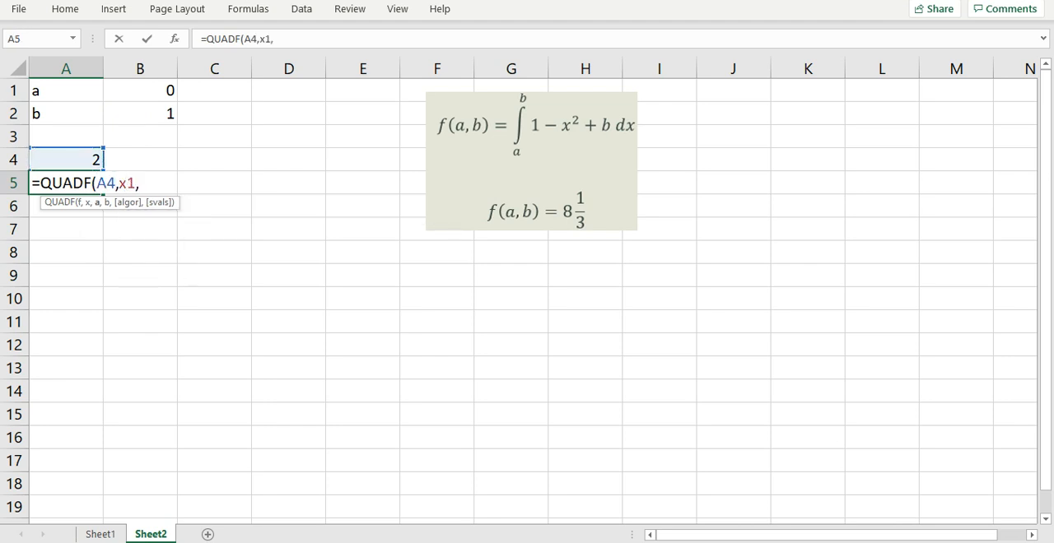
type("a,b)")
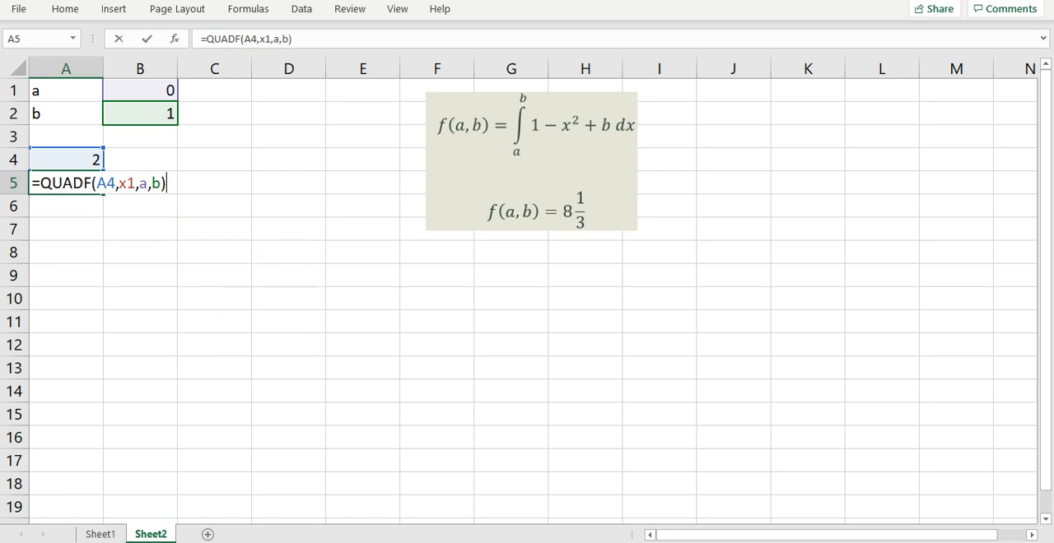
key("Return")
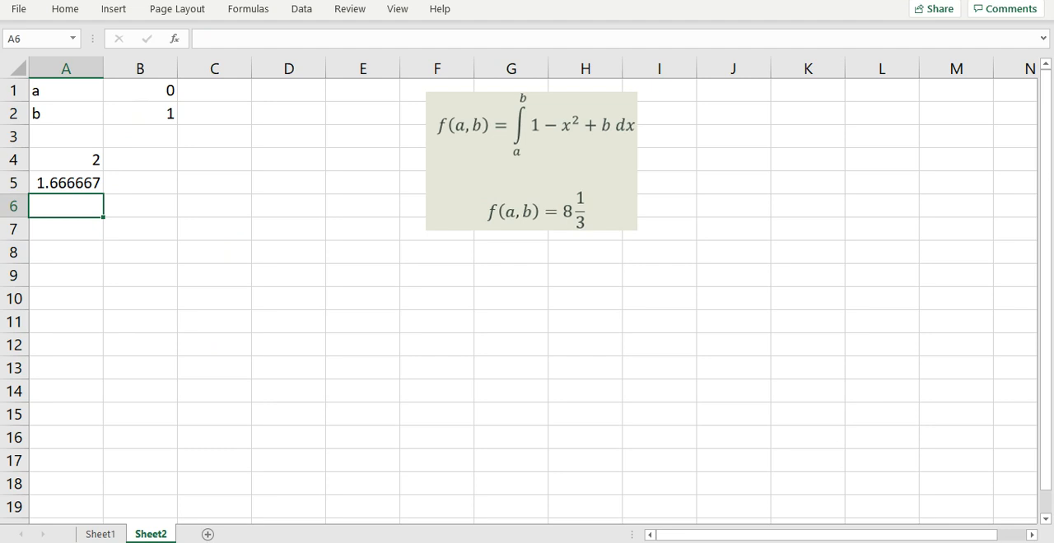
Step: Enter the equation for the integral's target value in cell A7 as =A5-8.333333
left_click(65, 229)
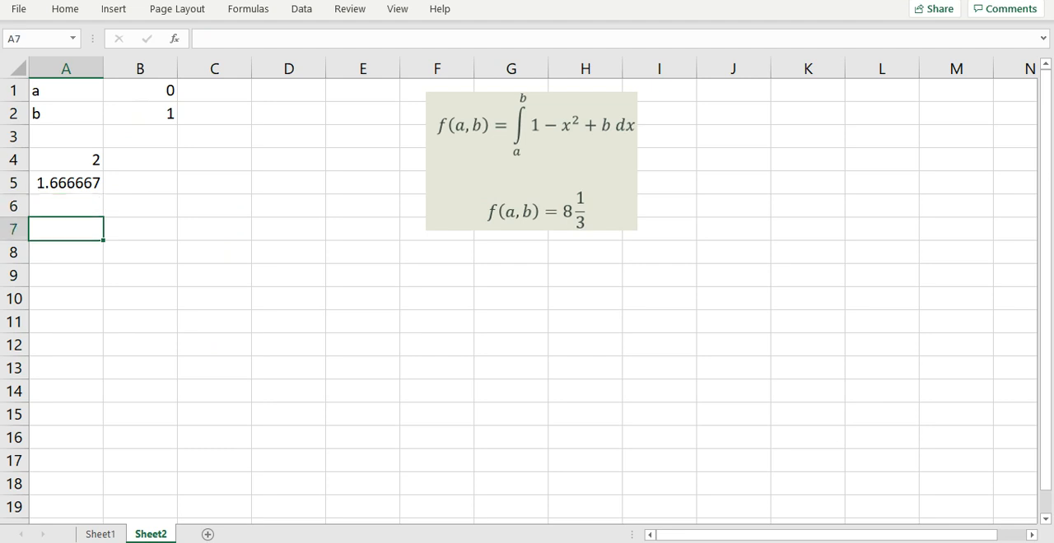
type("=")
key("Up")
key("Up")
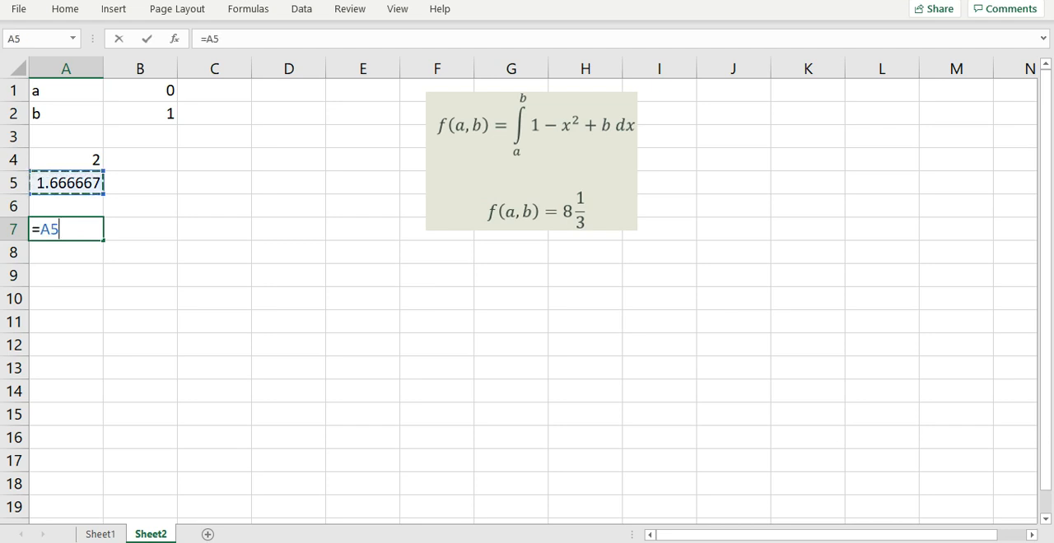
type("-8.333333")
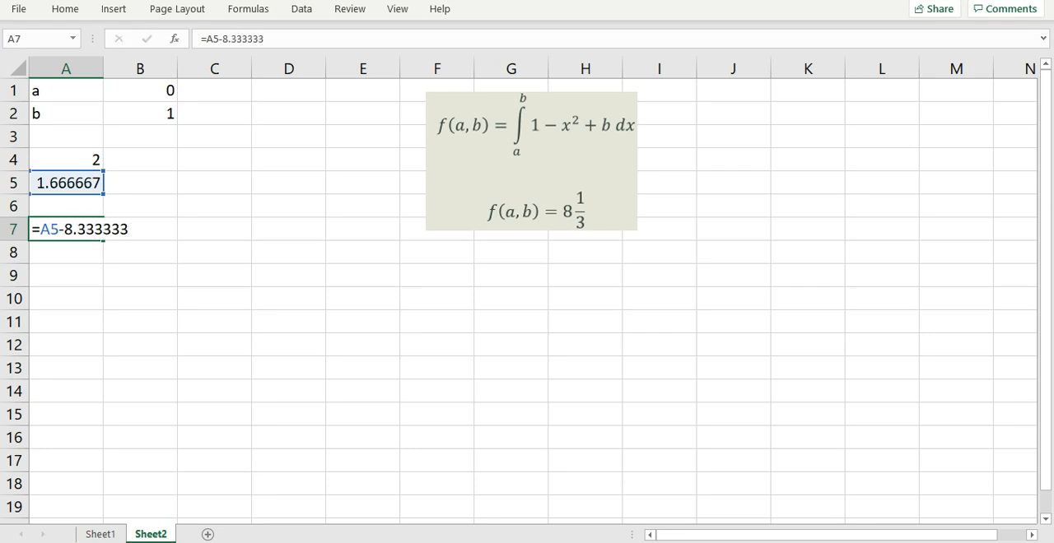
key("Return")
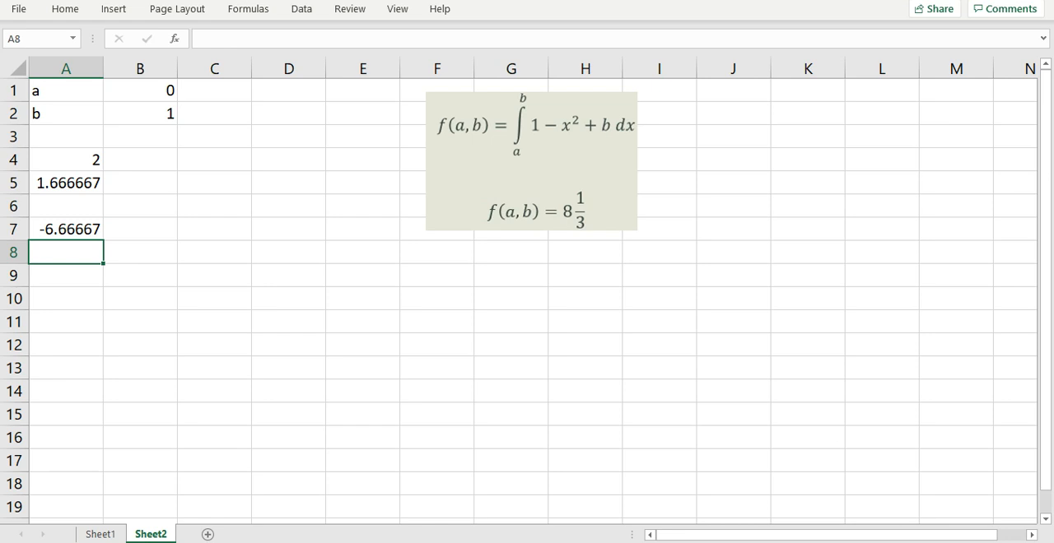
Step: Solve the integral equation for a and b in cell B8 with =NLSOLVE(A7,B1:B2)
key("Right")
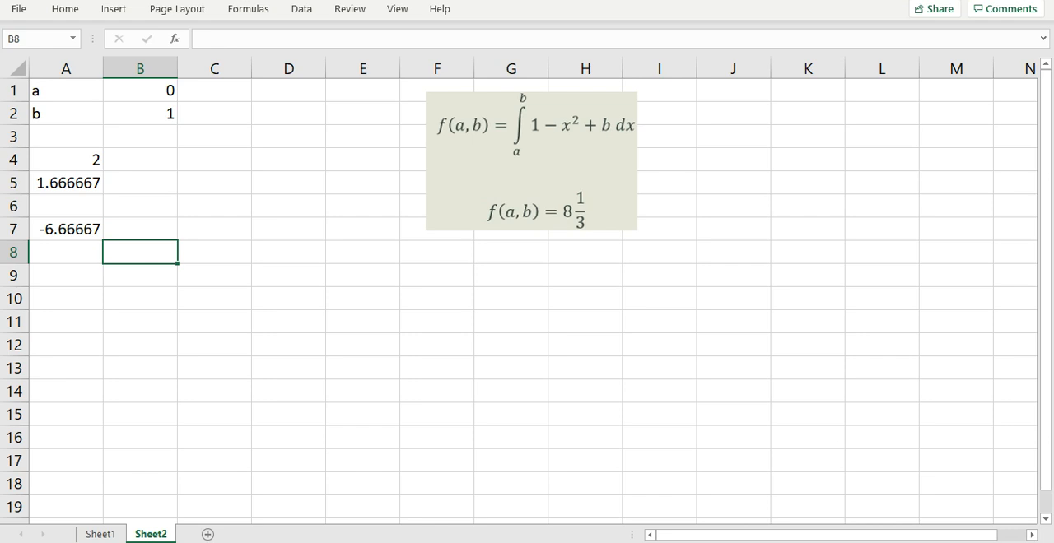
type("=nl")
key("Tab")
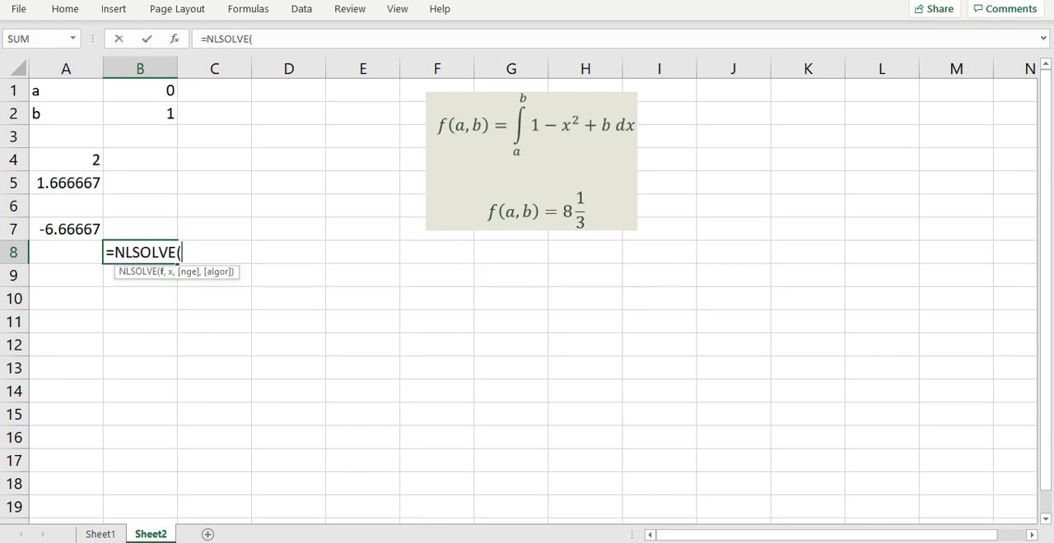
left_click(66, 230)
type(",")
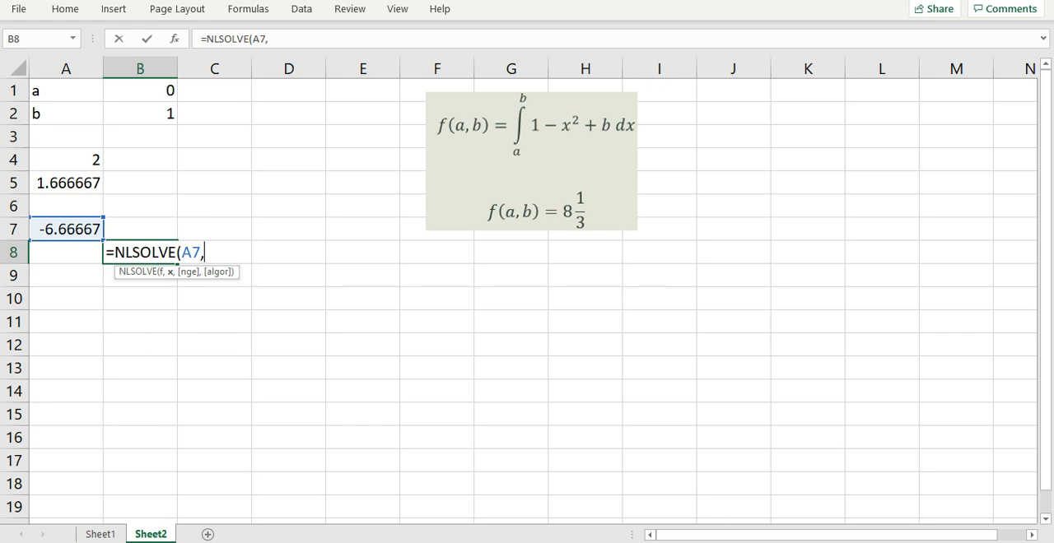
left_click_drag(140, 91, 140, 113)
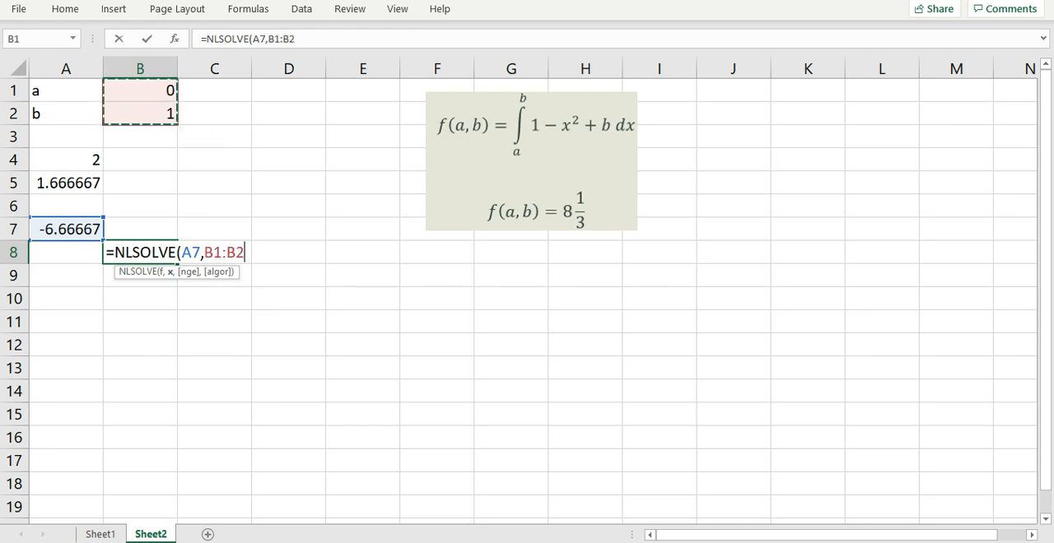
type(")")
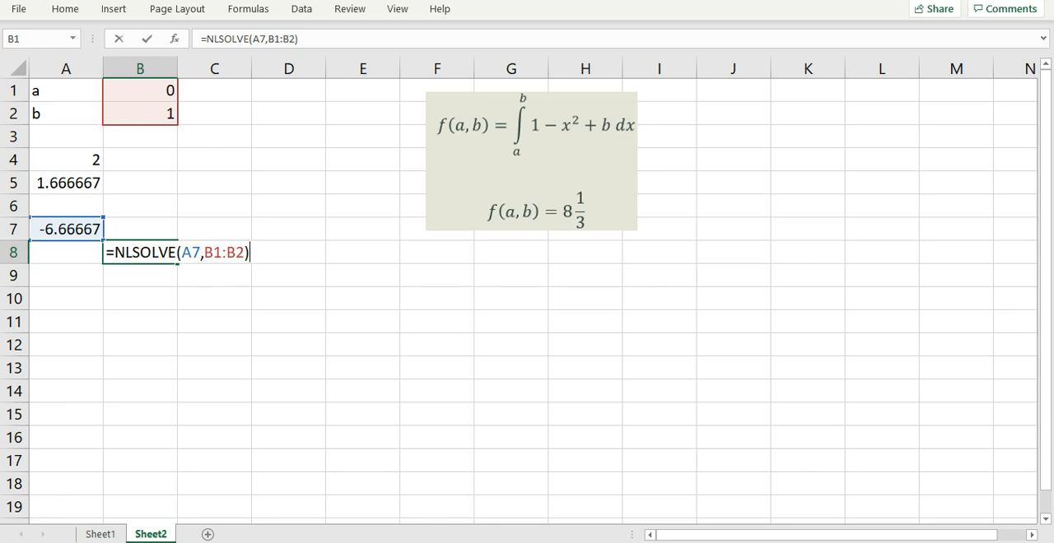
key("Return")
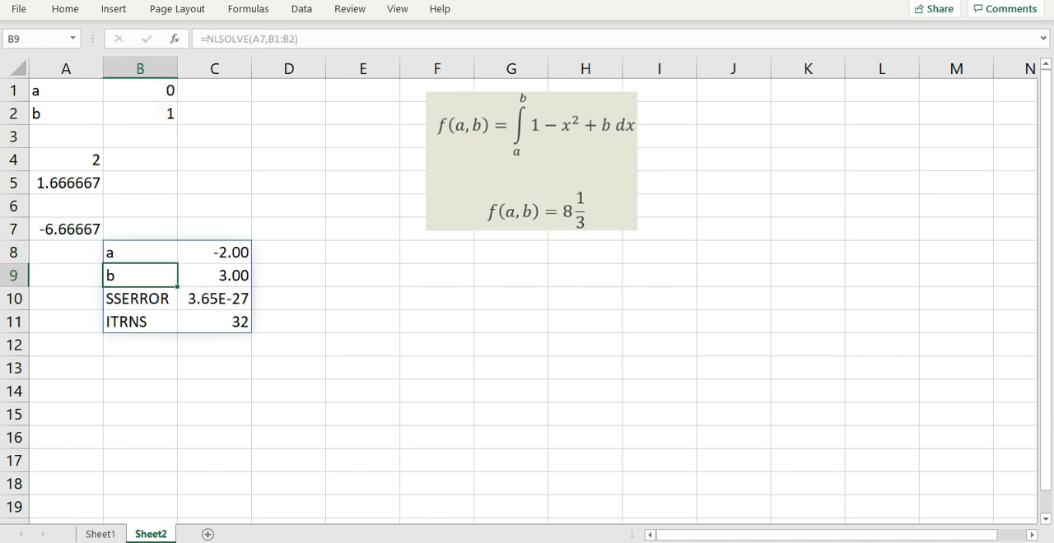
left_click(362, 437)
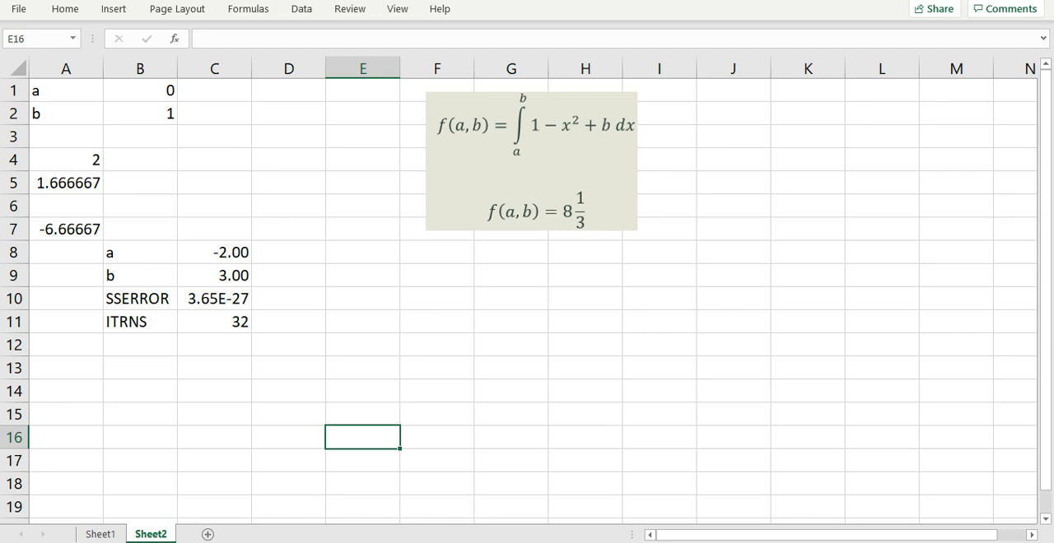
Step: Copy the solved a and b from C8:C9 over the starting values in B1:B2, pasting values only
left_click(66, 183)
left_click_drag(214, 253, 214, 277)
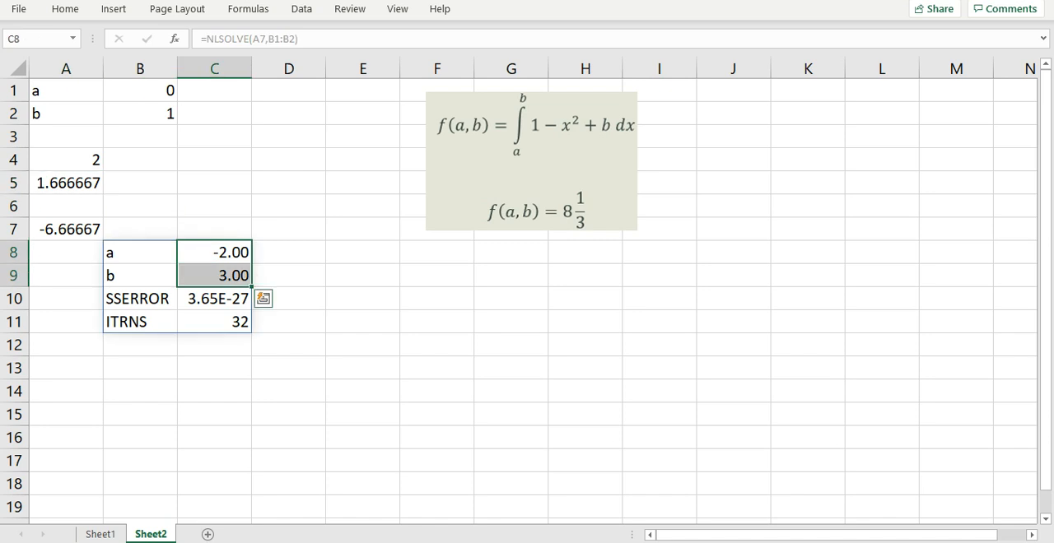
key("ctrl+c")
left_click(140, 91)
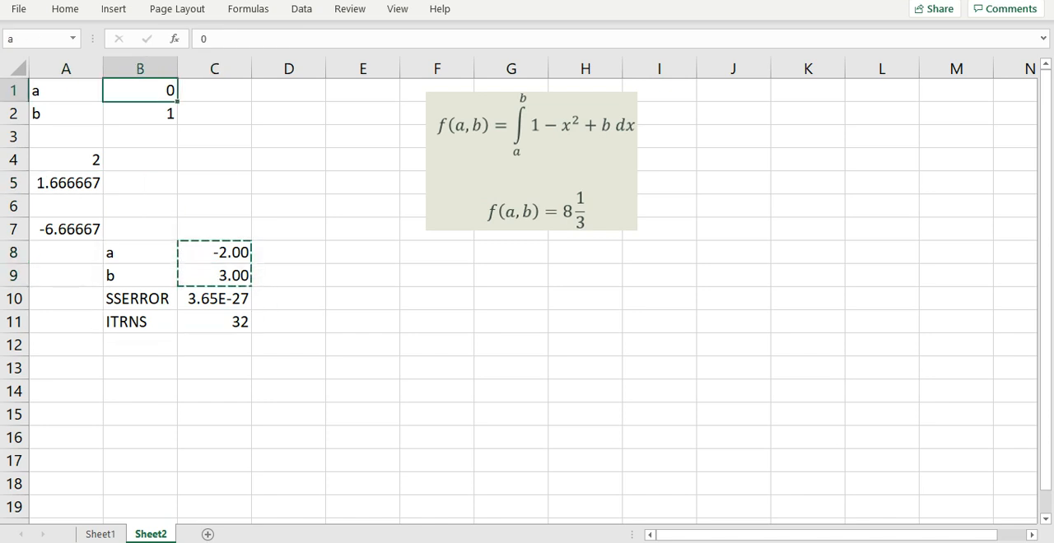
right_click(135, 92)
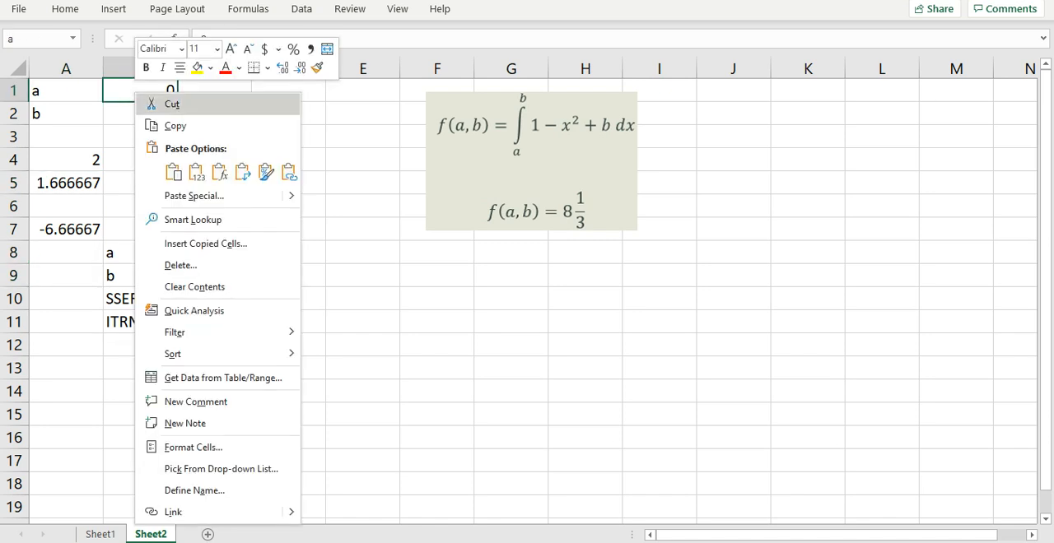
left_click(196, 171)
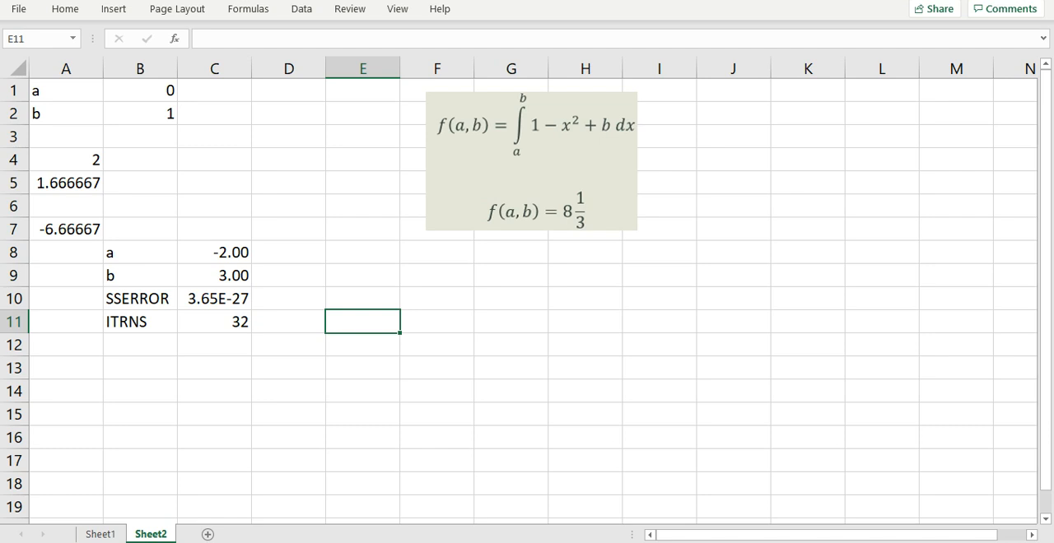
Step: Enter =NLSOLVE(A7,B1:B2) as an array formula across the range E11:F14
left_click_drag(362, 321, 444, 395)
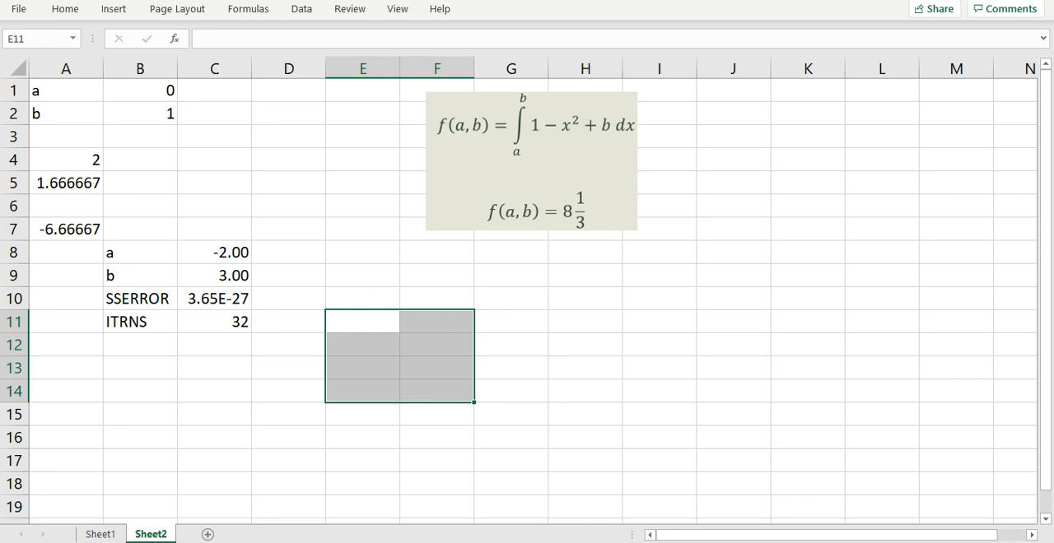
left_click(204, 39)
key("ctrl+v")
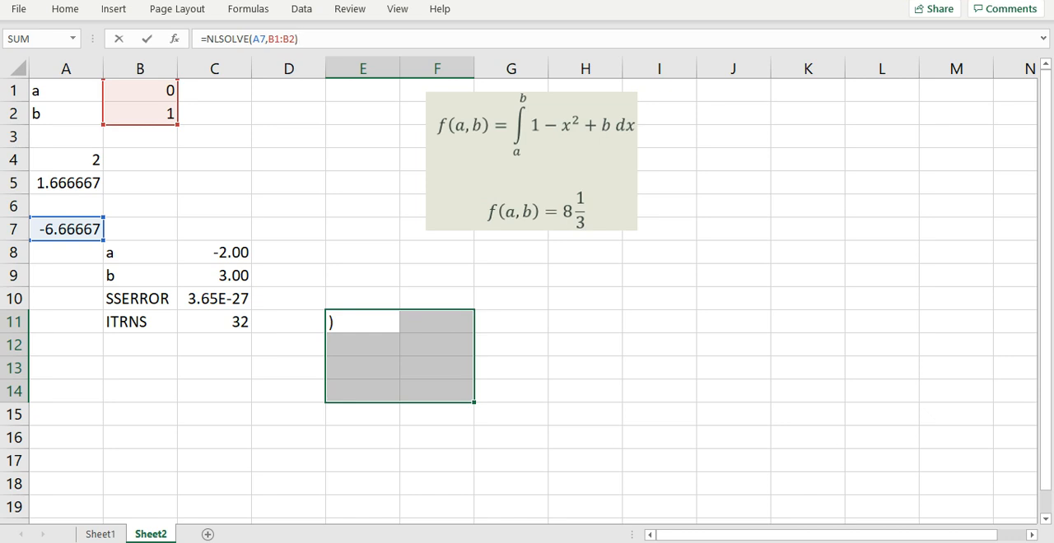
key("ctrl+shift+Return")
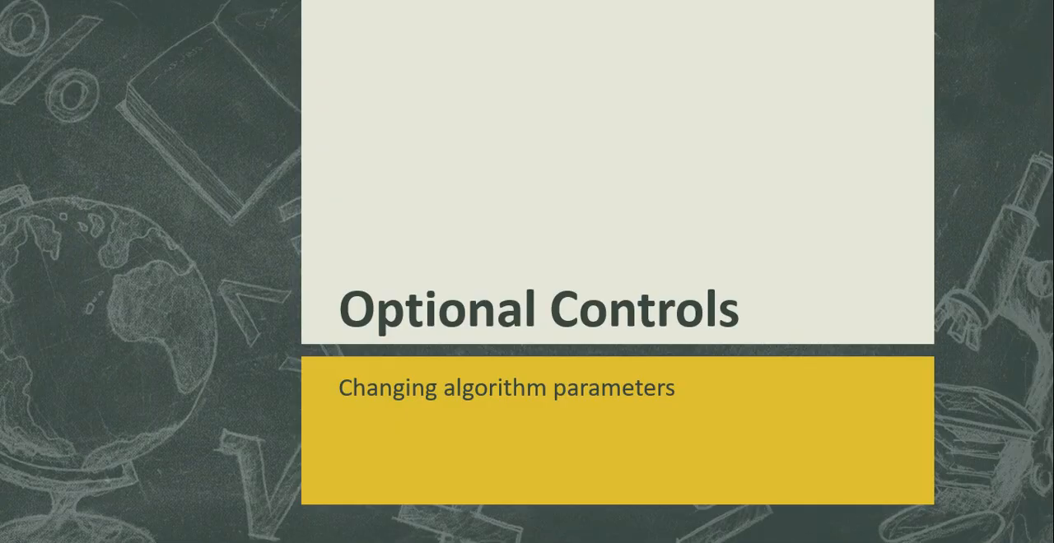
key("Right")
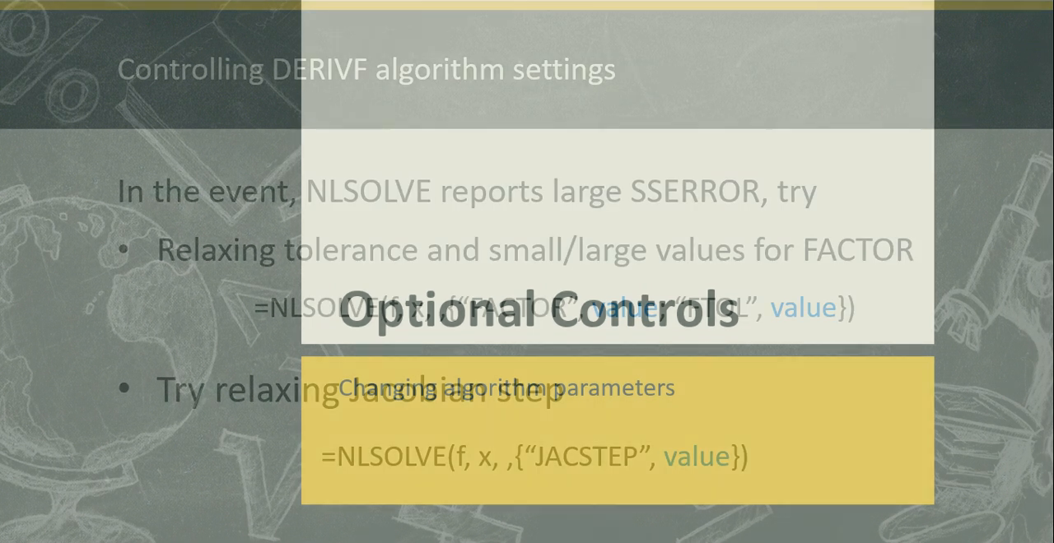